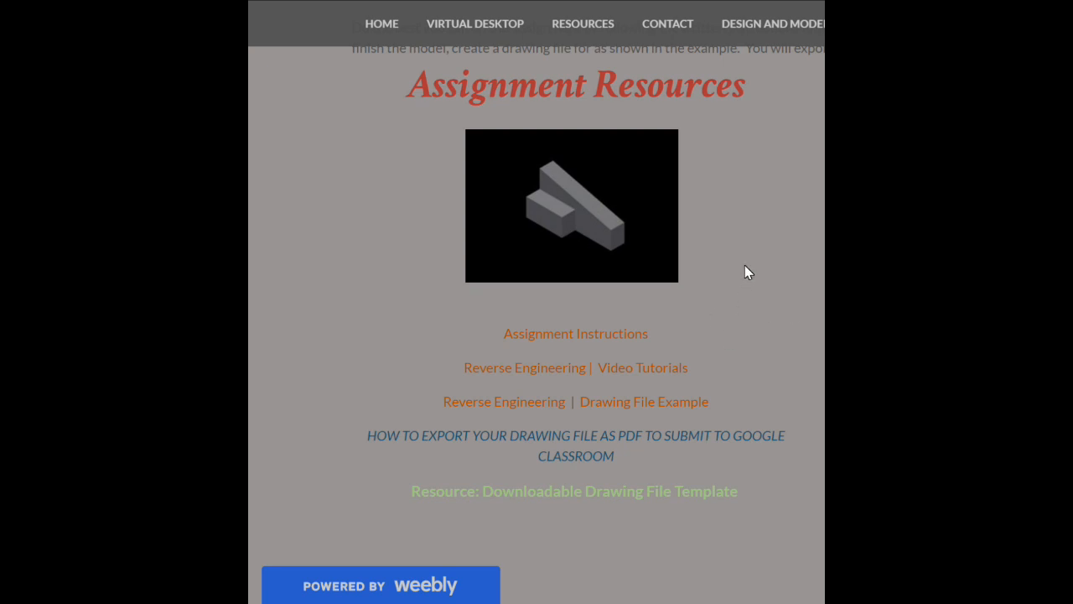
Download the drawing file template and start a base view of the part on its blank sheet.
{"action": "left_click", "coordinate": [595, 488]}
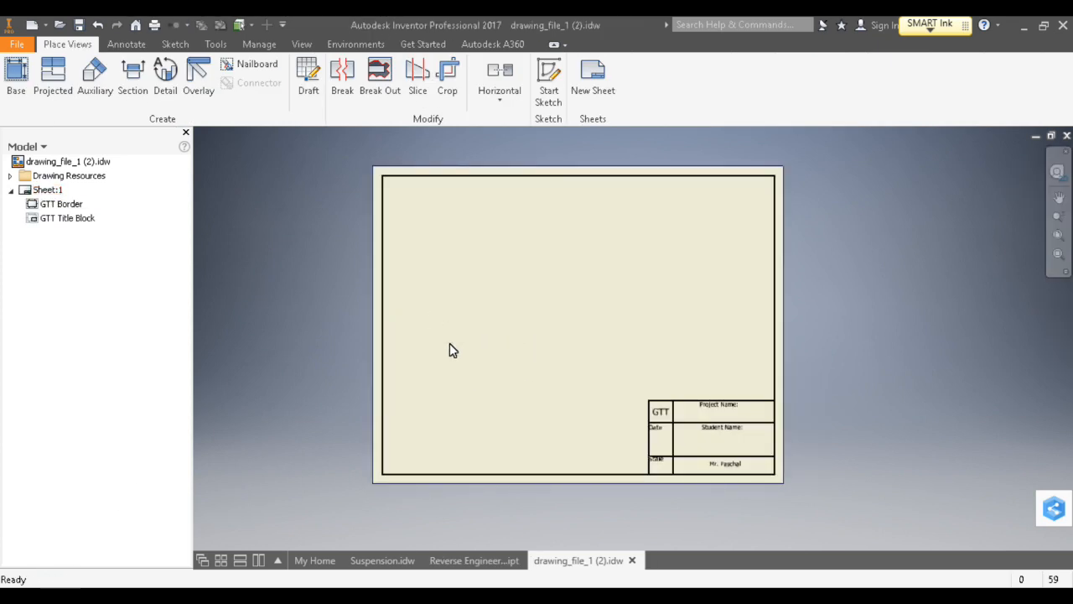
{"action": "left_click", "coordinate": [19, 80]}
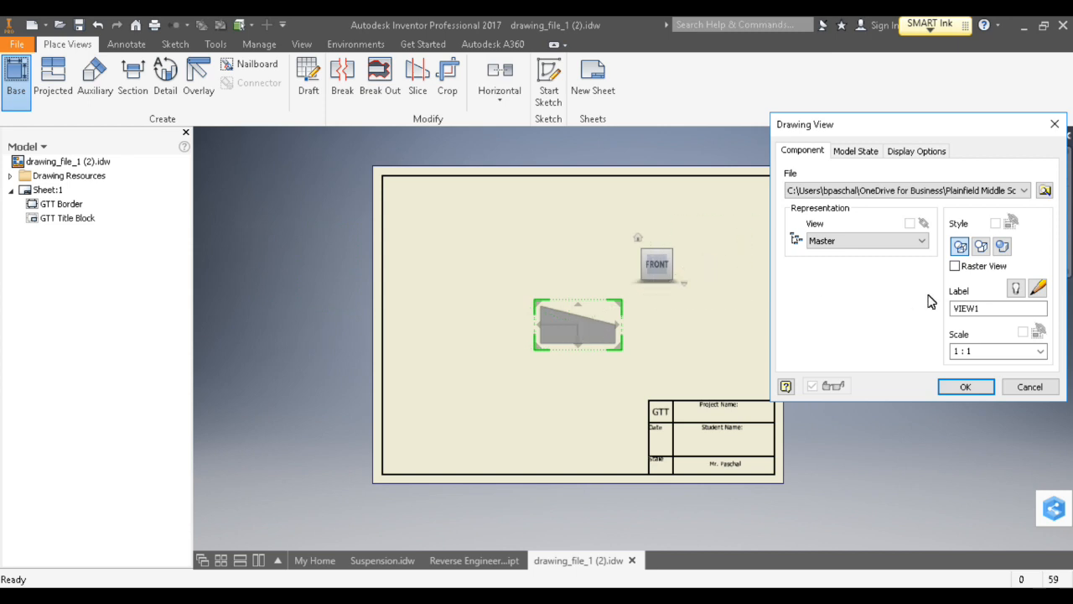
{"action": "left_click", "coordinate": [1040, 351]}
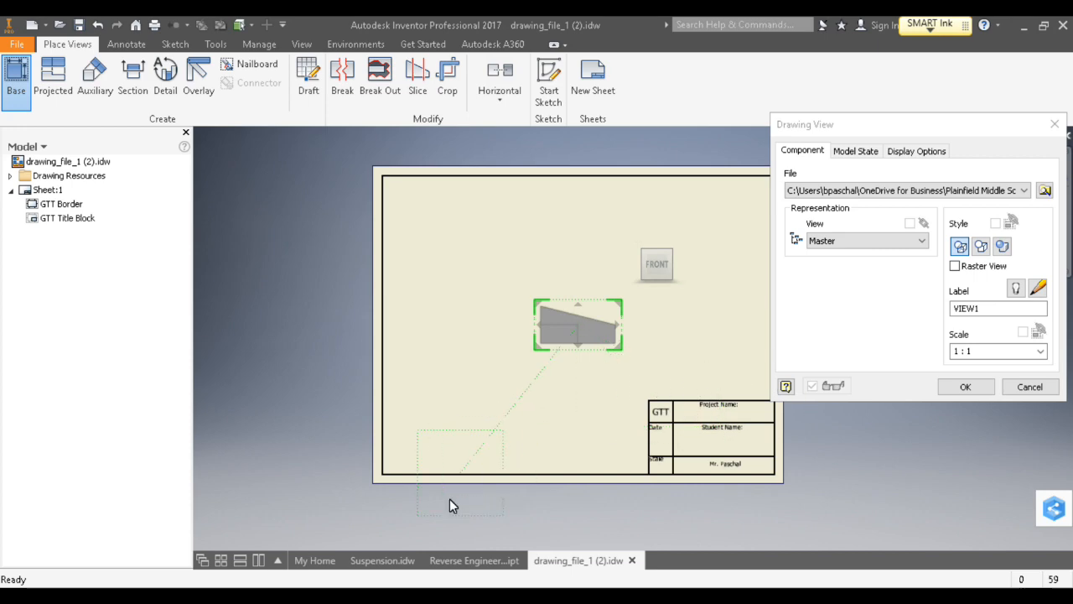
Switch to the browser and examine the Reverse Engineering drawing file example for its view layout and scale.
{"action": "left_click", "coordinate": [451, 544]}
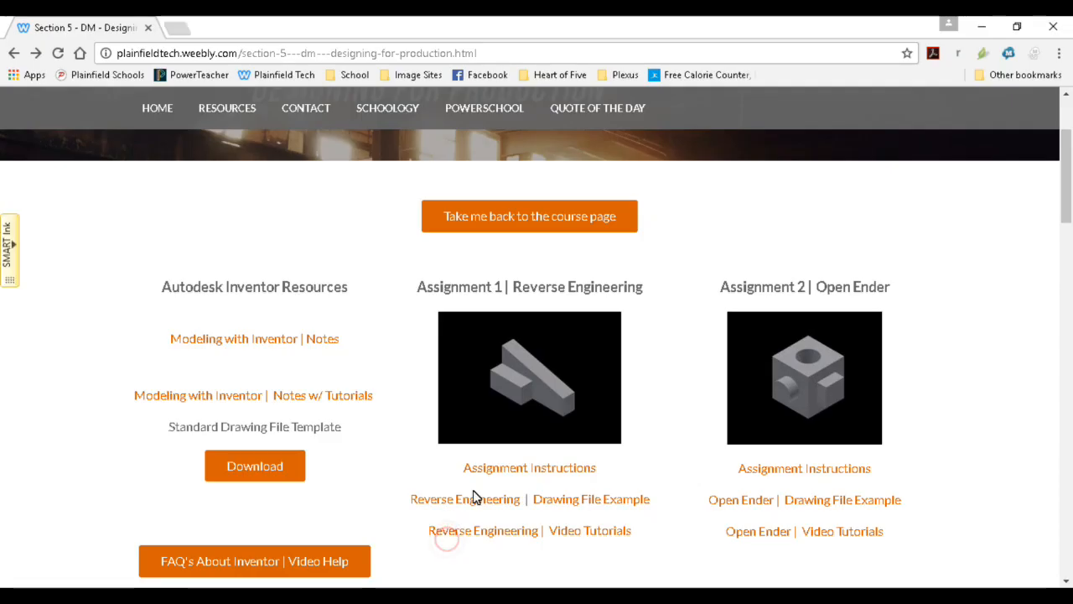
{"action": "left_click", "coordinate": [576, 500]}
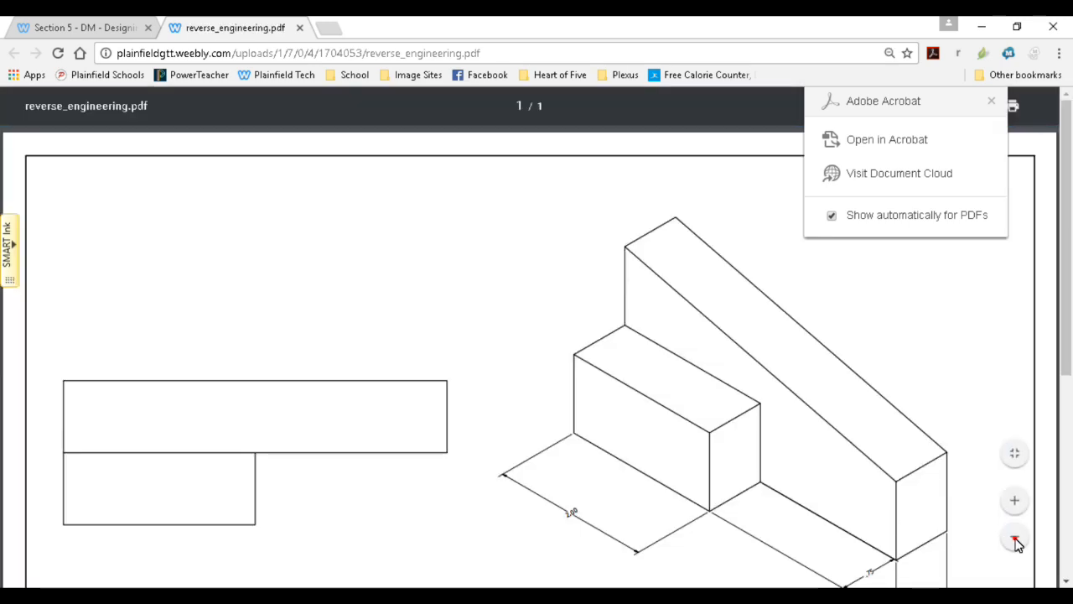
{"action": "left_click", "coordinate": [1020, 536]}
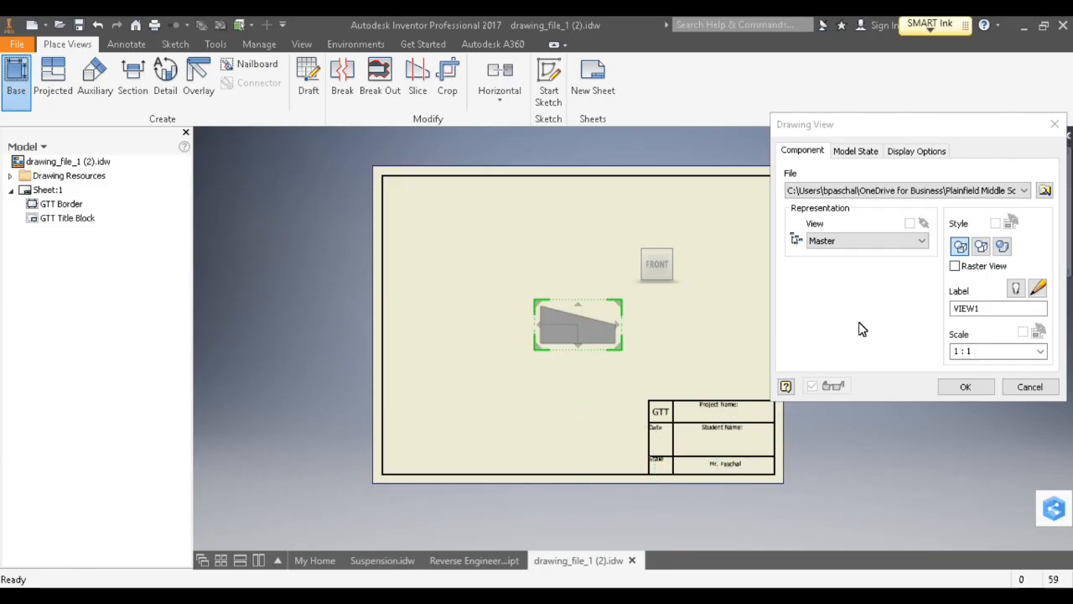
Set the base view's scale to 2:1 and move the front view to the lower-left area of the sheet.
{"action": "left_click", "coordinate": [1041, 352]}
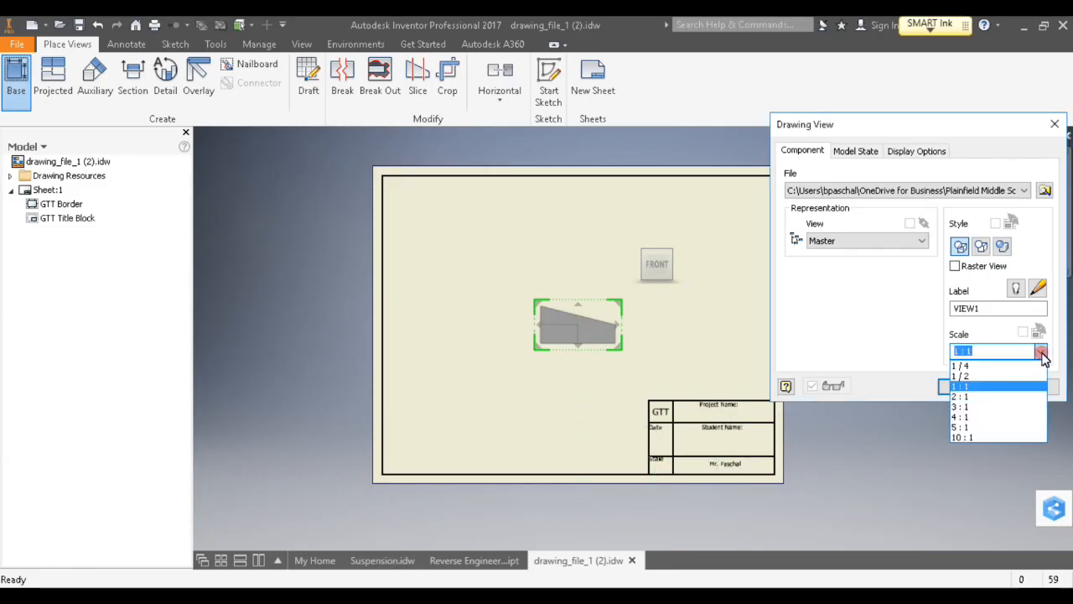
{"action": "left_click", "coordinate": [963, 397]}
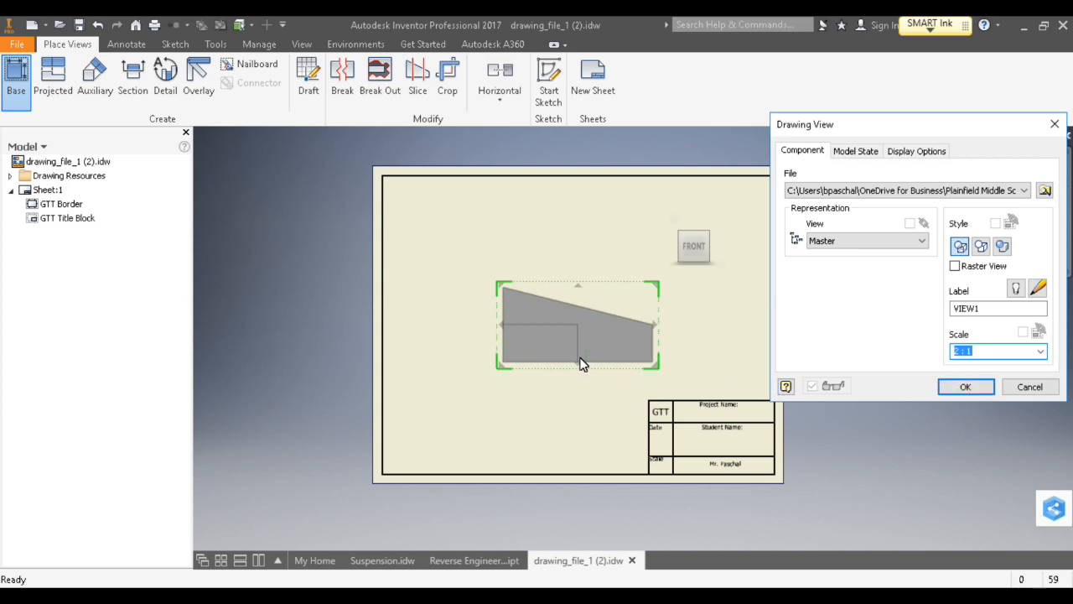
{"action": "left_click_drag", "start_coordinate": [589, 327], "coordinate": [493, 419]}
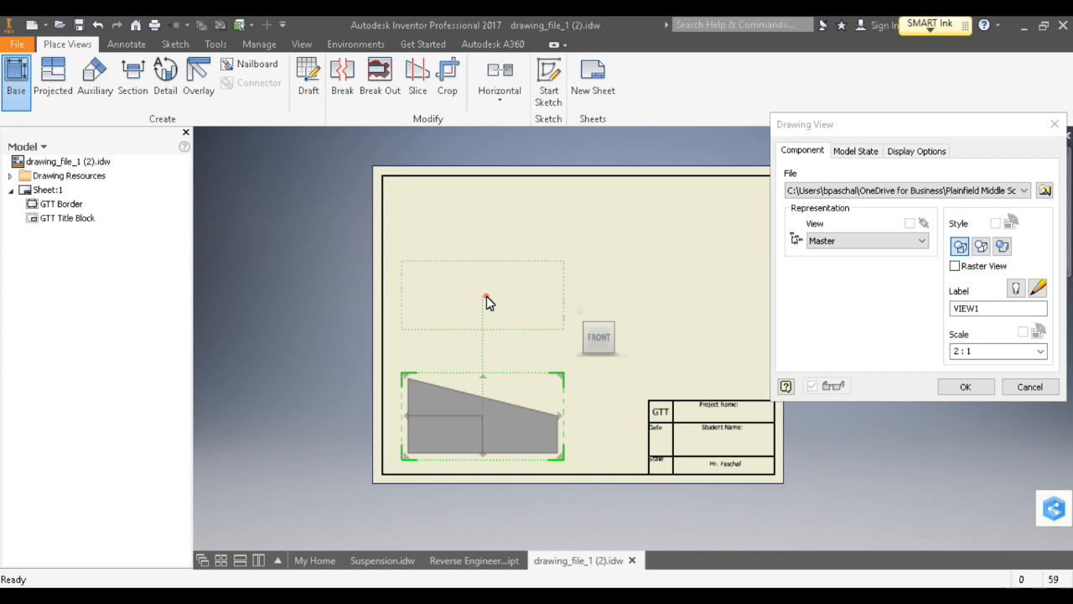
Place projected top, right-side and isometric views around the front view and create all four views.
{"action": "left_click", "coordinate": [486, 297]}
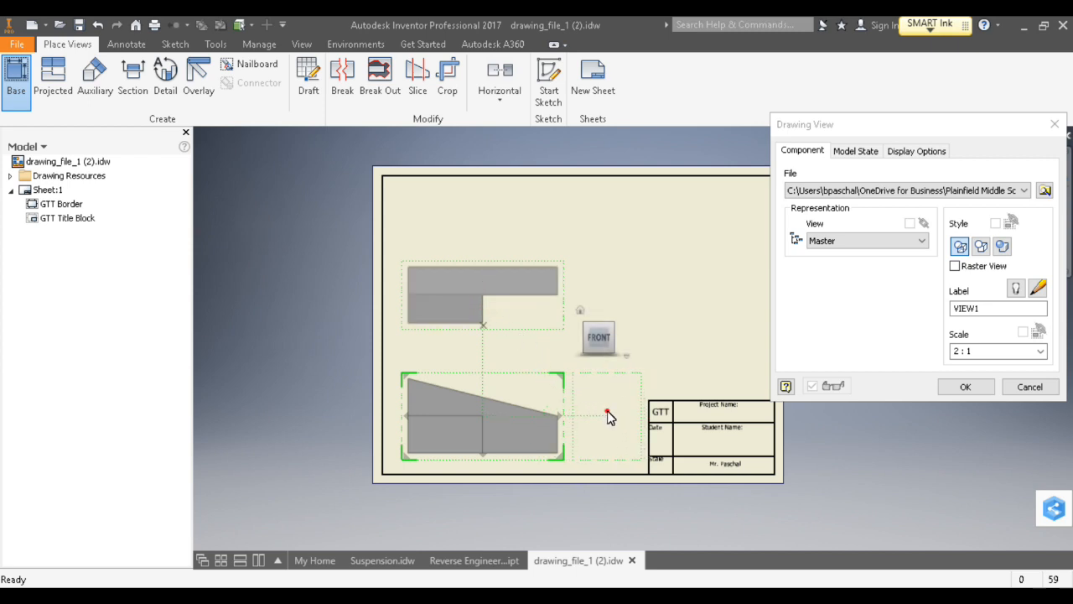
{"action": "left_click", "coordinate": [607, 415]}
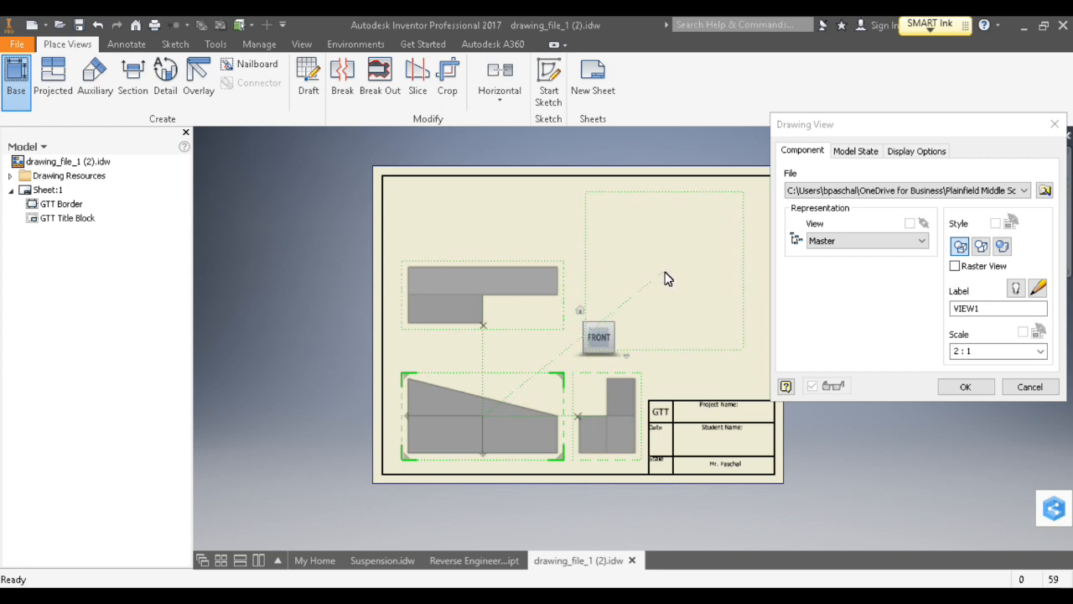
{"action": "left_click", "coordinate": [660, 281]}
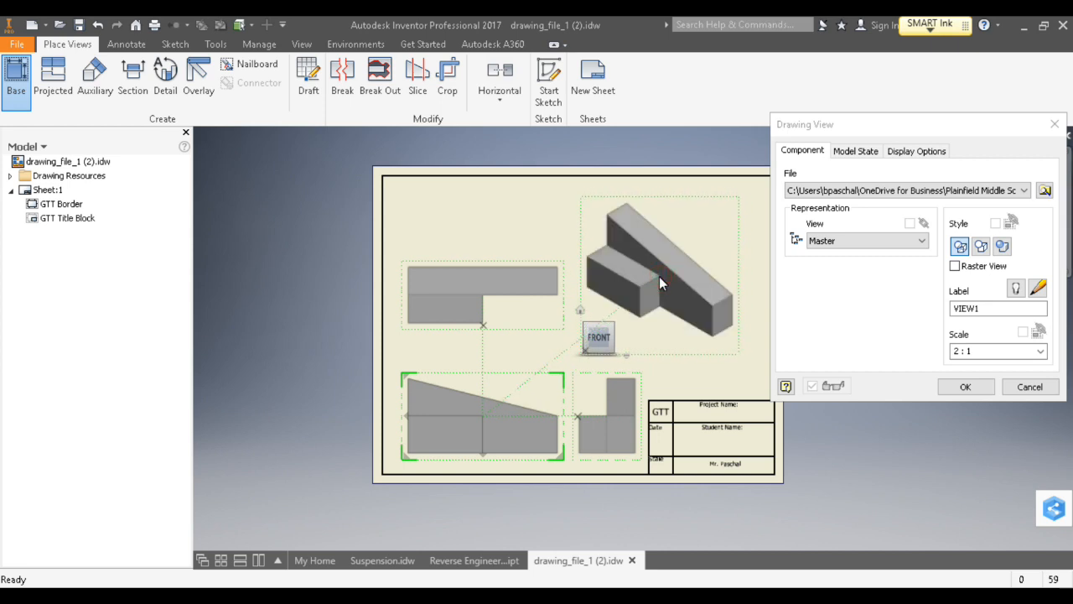
{"action": "left_click", "coordinate": [965, 388]}
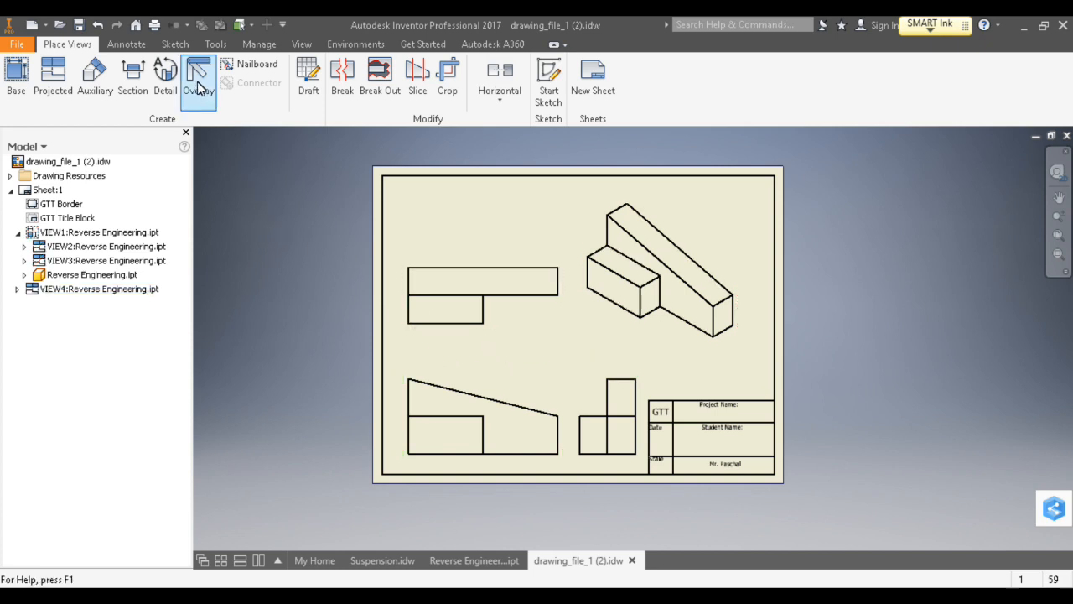
Dimension the sloped body's short lower end edge in the isometric view and disable editing dimensions when created.
{"action": "left_click", "coordinate": [126, 45]}
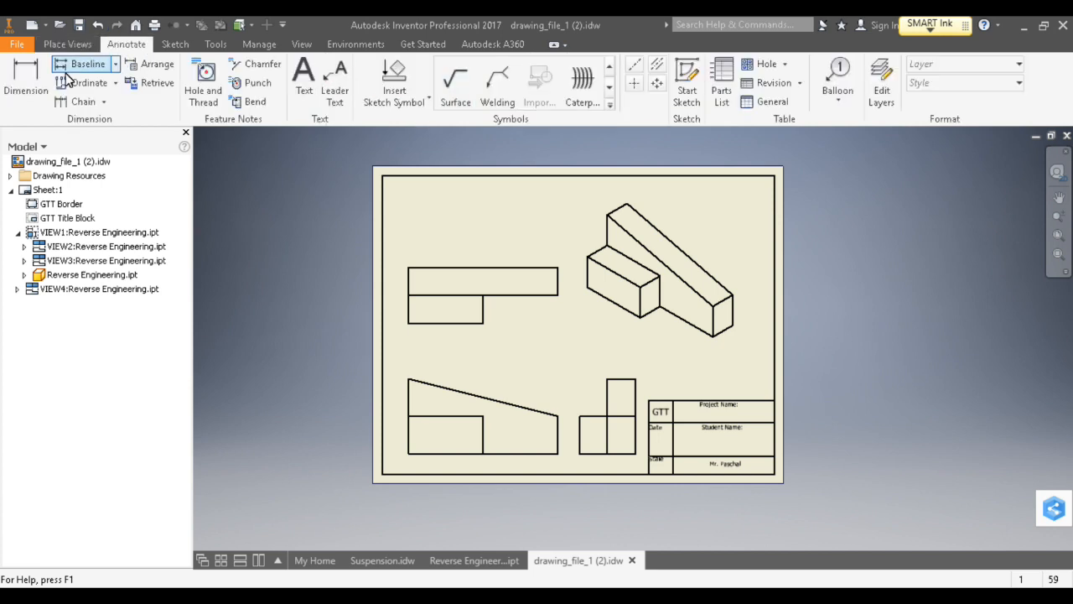
{"action": "left_click", "coordinate": [19, 72]}
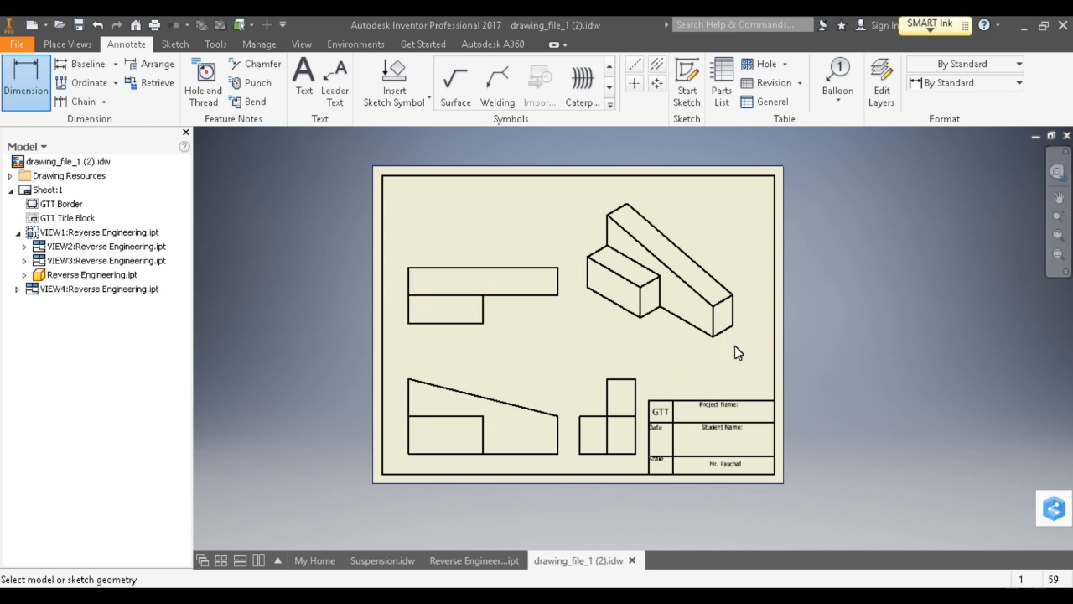
{"action": "scroll", "coordinate": [731, 348], "scroll_direction": "up", "scroll_amount": 2}
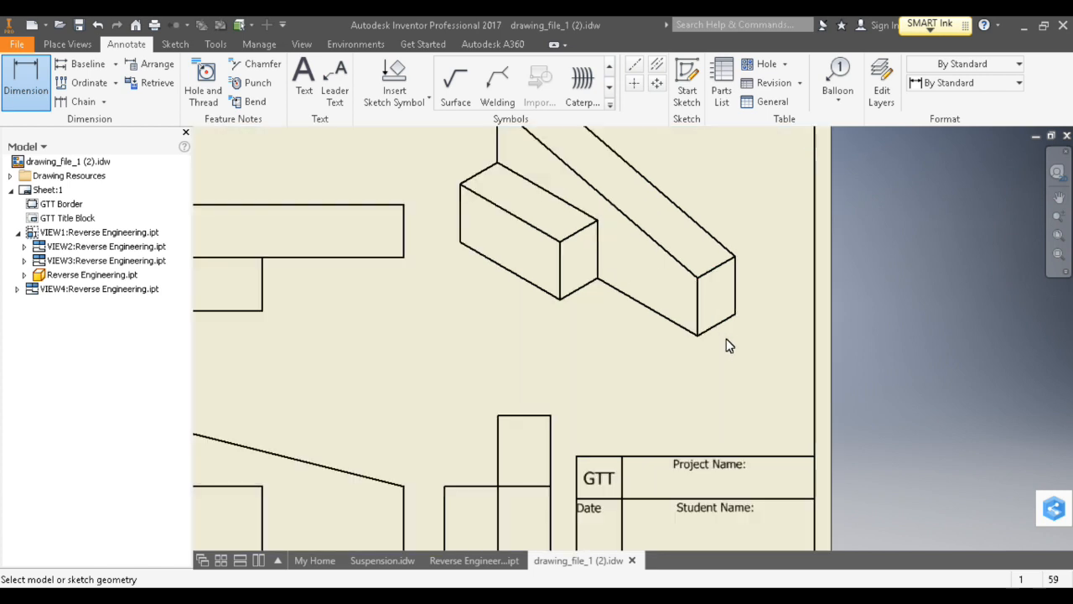
{"action": "scroll", "coordinate": [729, 347], "scroll_direction": "up", "scroll_amount": 1}
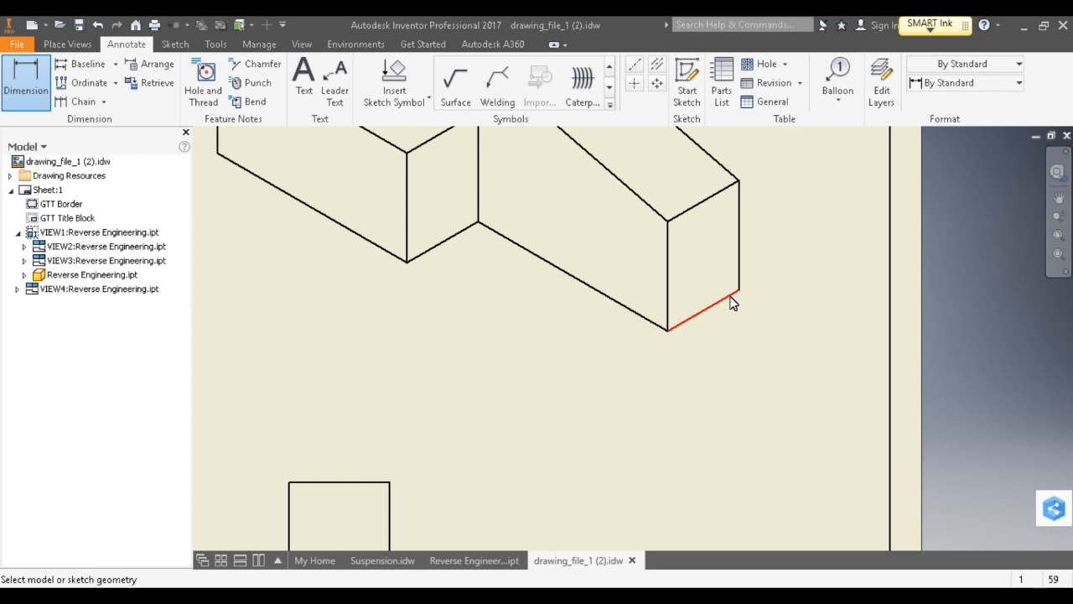
{"action": "left_click", "coordinate": [733, 303]}
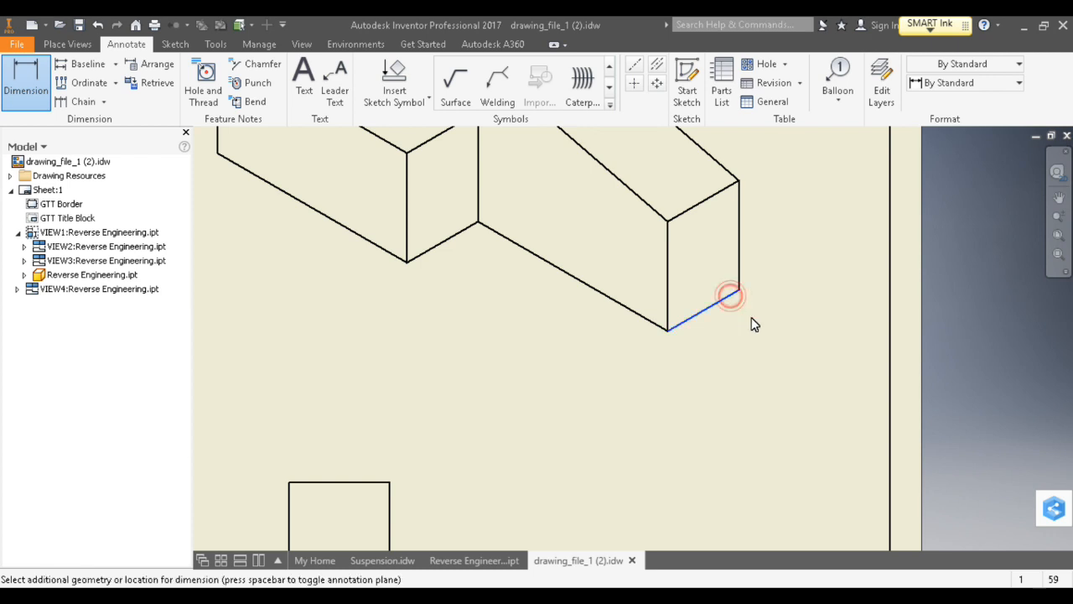
{"action": "left_click", "coordinate": [798, 366]}
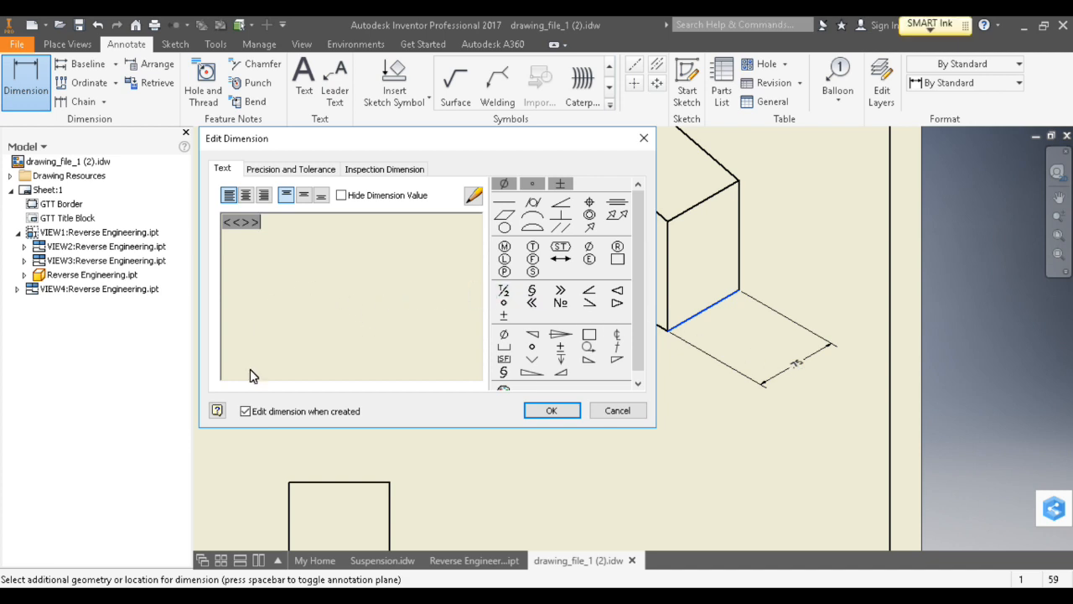
{"action": "left_click", "coordinate": [245, 411]}
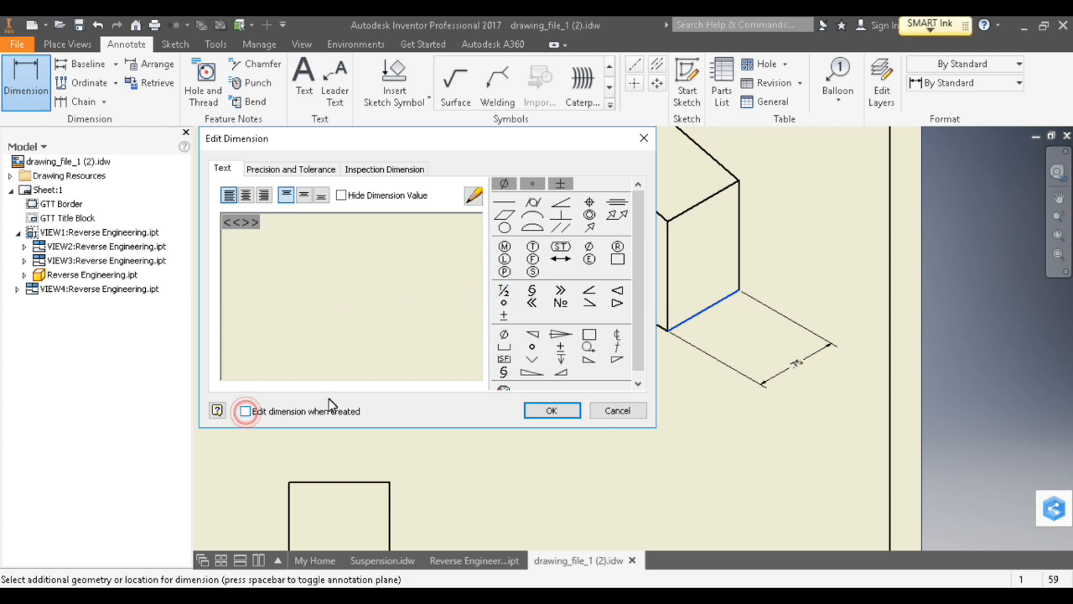
{"action": "left_click", "coordinate": [550, 411]}
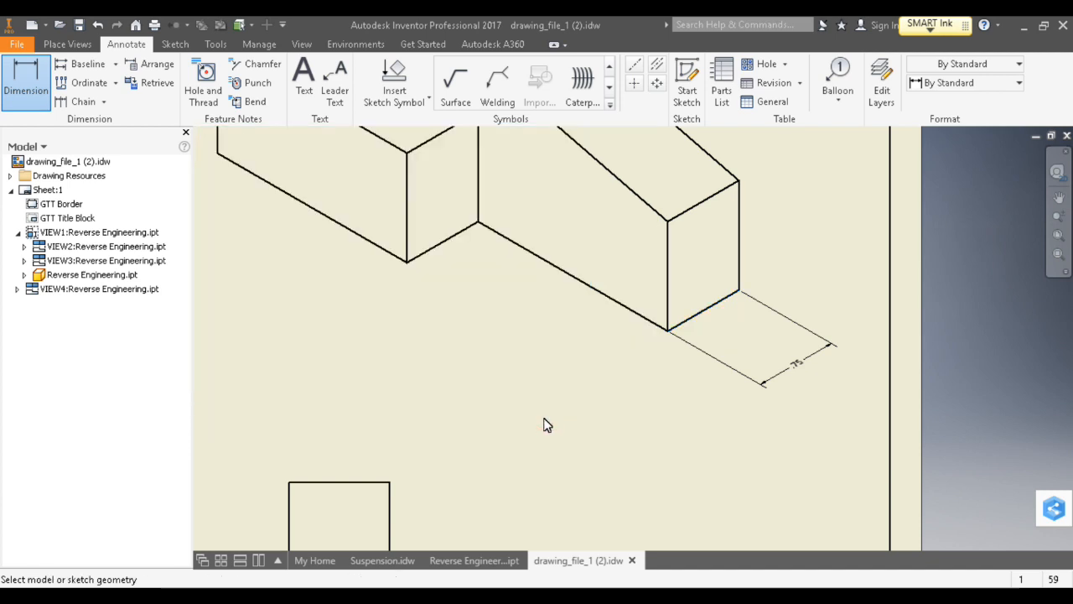
Dimension the small block's lower depth edge and lower length edge in the isometric view.
{"action": "left_click", "coordinate": [421, 263]}
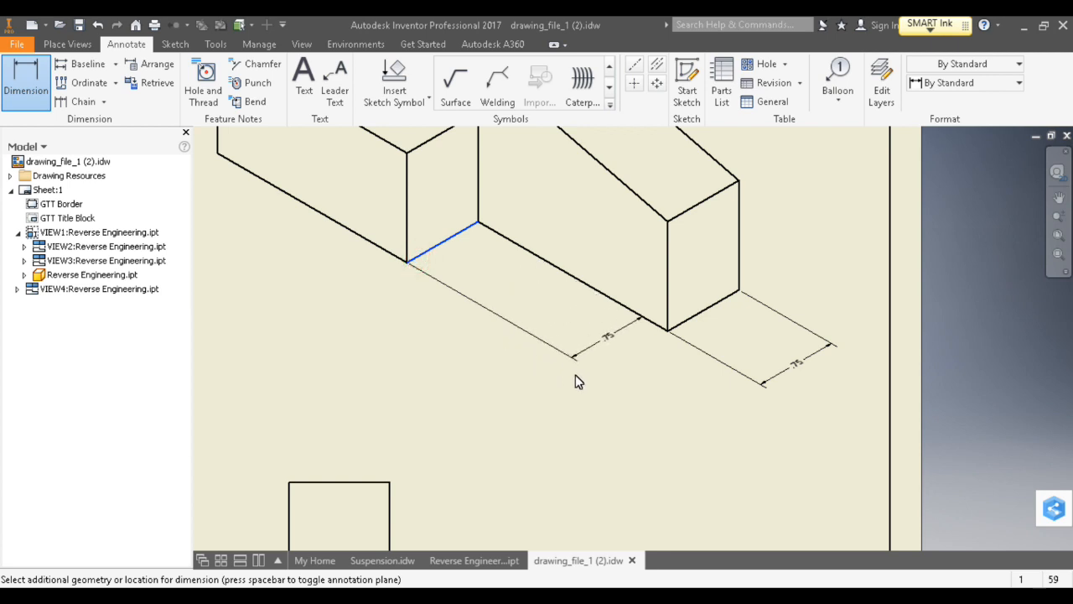
{"action": "left_click", "coordinate": [681, 435]}
{"action": "scroll", "coordinate": [534, 387], "scroll_direction": "down", "scroll_amount": 2}
{"action": "mouse_move", "coordinate": [505, 378]}
{"action": "middle_mouse_down"}
{"action": "mouse_move", "coordinate": [647, 393]}
{"action": "mouse_move", "coordinate": [610, 343]}
{"action": "middle_mouse_up"}
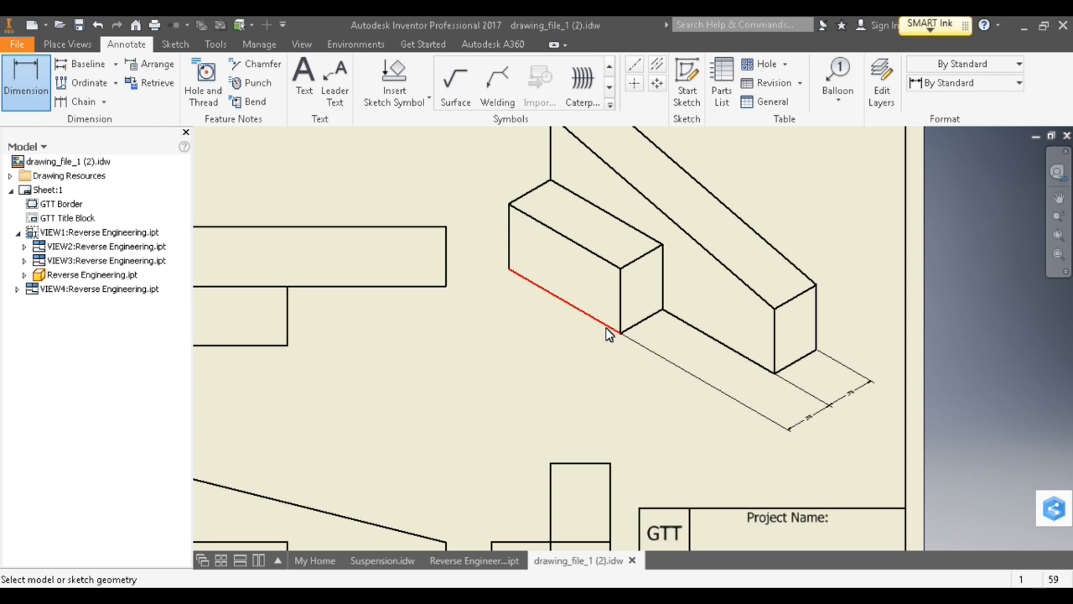
{"action": "left_click", "coordinate": [607, 331]}
{"action": "left_click", "coordinate": [578, 362]}
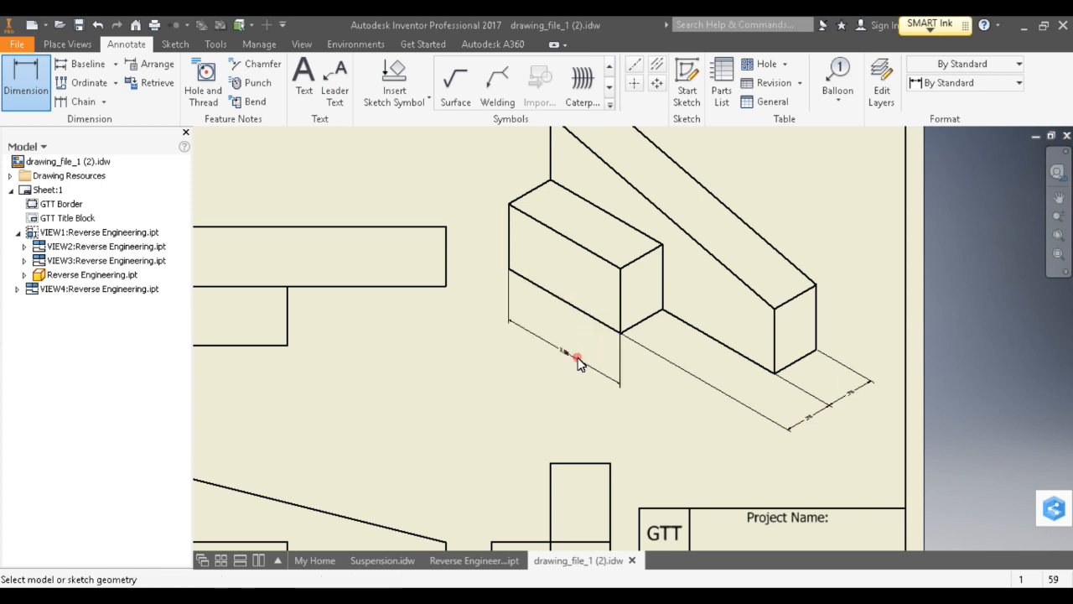
{"action": "scroll", "coordinate": [578, 362], "scroll_direction": "up", "scroll_amount": 2}
{"action": "scroll", "coordinate": [566, 362], "scroll_direction": "down", "scroll_amount": 2}
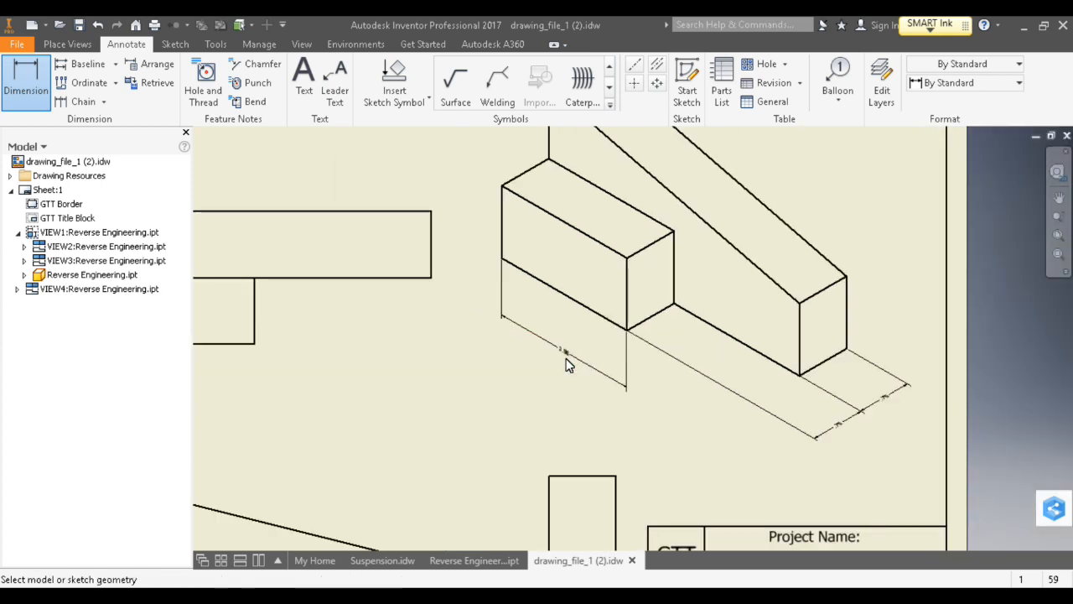
Dimension the upper and lower segments of the front view's left vertical edge, lining them up beside the view.
{"action": "scroll", "coordinate": [566, 360], "scroll_direction": "down", "scroll_amount": 2}
{"action": "middle_click_drag", "start_coordinate": [528, 375], "coordinate": [628, 318]}
{"action": "mouse_move", "coordinate": [431, 413]}
{"action": "middle_mouse_down"}
{"action": "mouse_move", "coordinate": [479, 390]}
{"action": "mouse_move", "coordinate": [472, 371]}
{"action": "middle_mouse_up"}
{"action": "scroll", "coordinate": [452, 386], "scroll_direction": "up", "scroll_amount": 4}
{"action": "left_click", "coordinate": [449, 391]}
{"action": "left_click", "coordinate": [377, 382]}
{"action": "middle_click_drag", "start_coordinate": [399, 401], "coordinate": [435, 285]}
{"action": "left_click", "coordinate": [485, 354]}
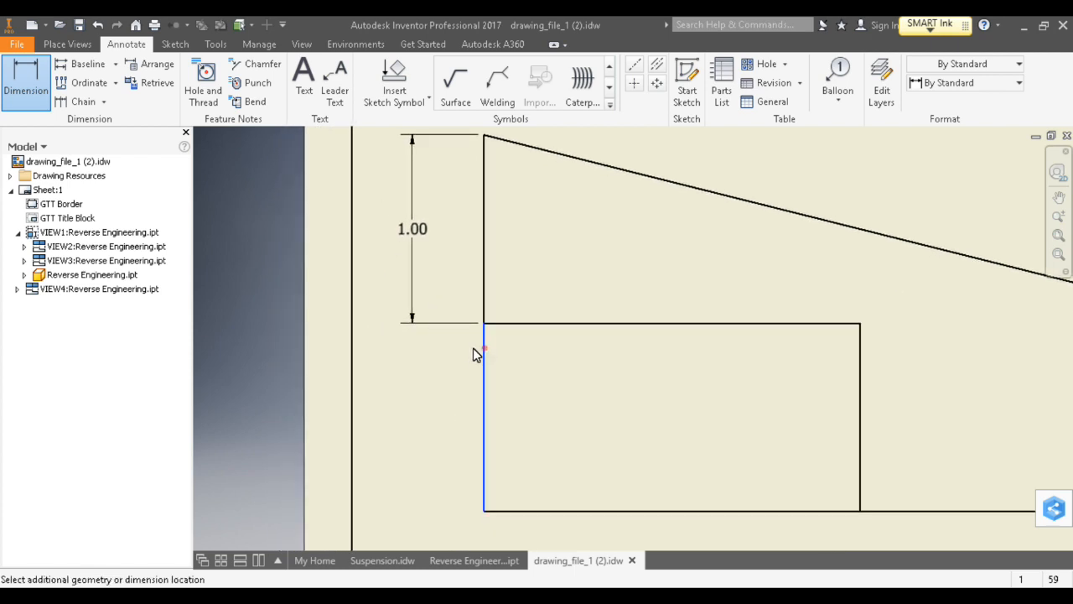
{"action": "left_click", "coordinate": [412, 359]}
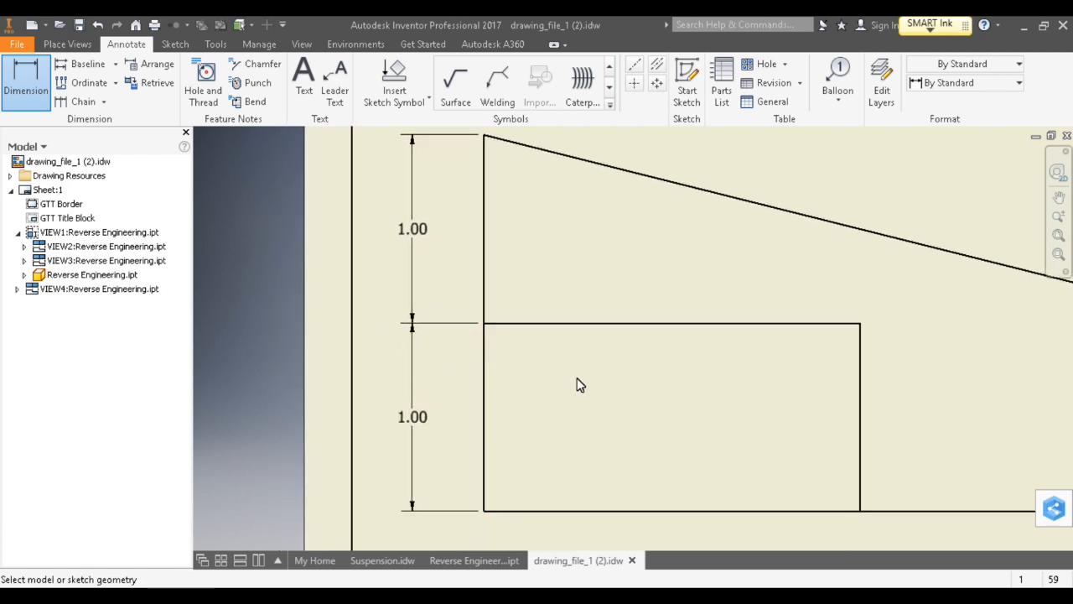
Dimension the front view's bottom edge segment right of the small block and its right vertical edge.
{"action": "scroll", "coordinate": [577, 384], "scroll_direction": "down", "scroll_amount": 3}
{"action": "middle_click_drag", "start_coordinate": [639, 402], "coordinate": [472, 378]}
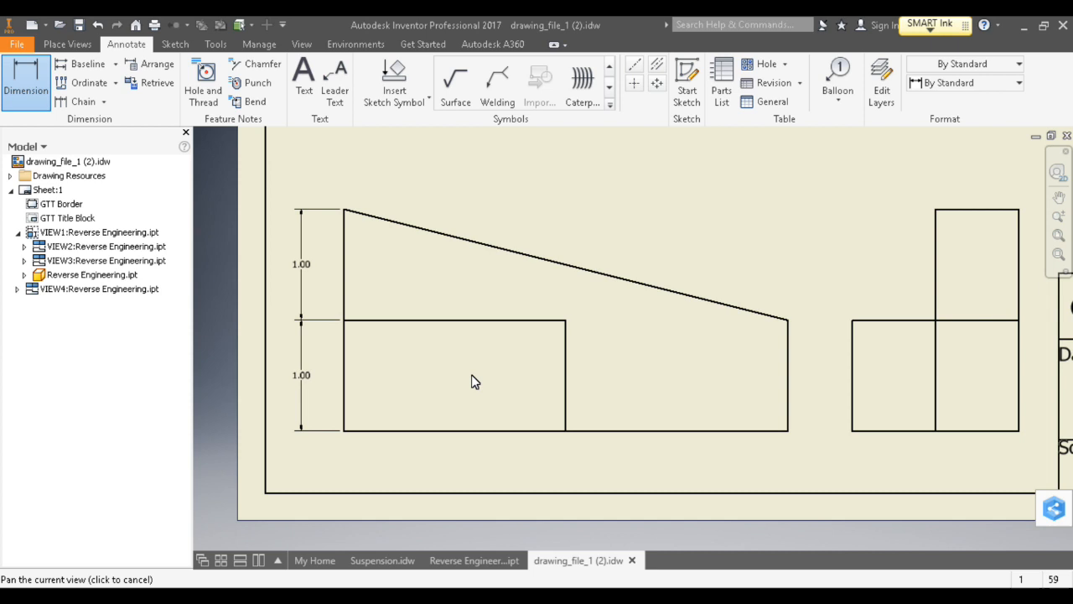
{"action": "left_click", "coordinate": [589, 432]}
{"action": "left_click", "coordinate": [595, 462]}
{"action": "scroll", "coordinate": [616, 422], "scroll_direction": "down", "scroll_amount": 3}
{"action": "middle_click_drag", "start_coordinate": [719, 383], "coordinate": [579, 367]}
{"action": "left_click", "coordinate": [578, 364]}
{"action": "left_click", "coordinate": [593, 366]}
Define a text box across the Student Name cell of the title block.
{"action": "scroll", "coordinate": [610, 321], "scroll_direction": "down", "scroll_amount": 3}
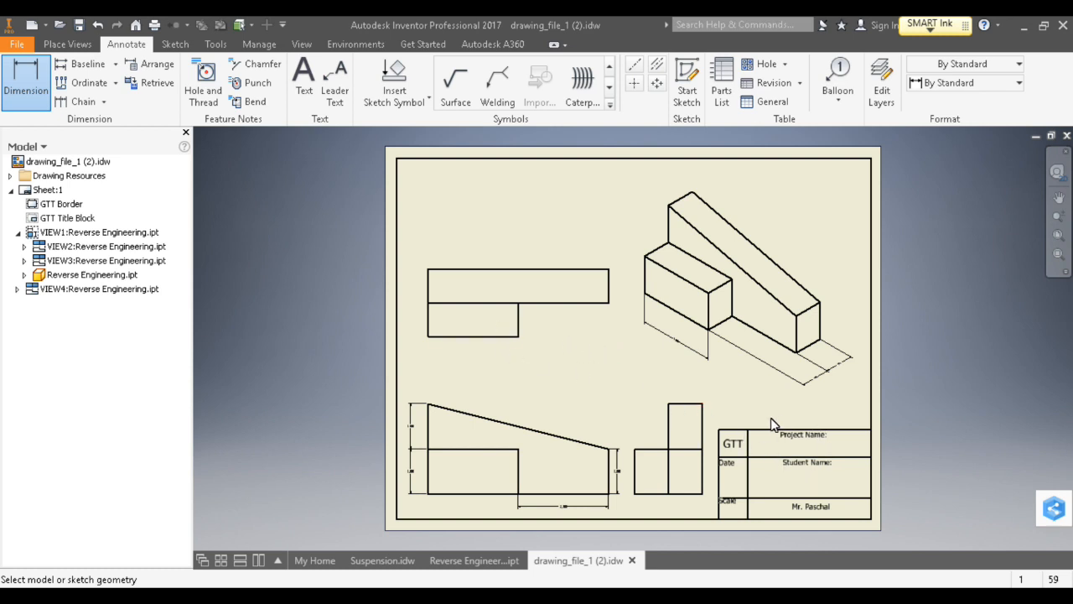
{"action": "left_click", "coordinate": [303, 80]}
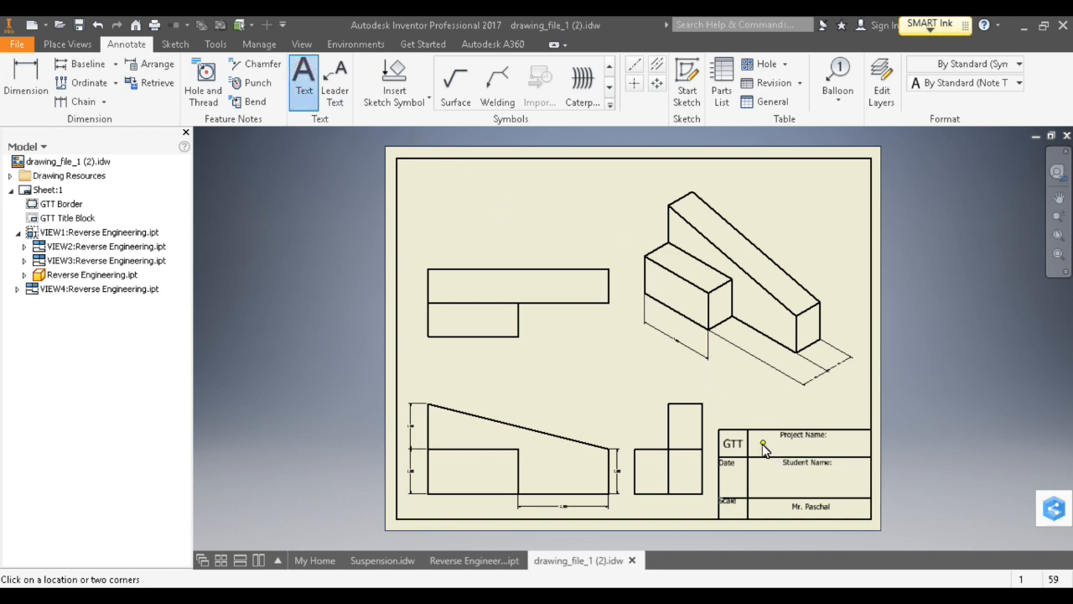
{"action": "left_click", "coordinate": [753, 467]}
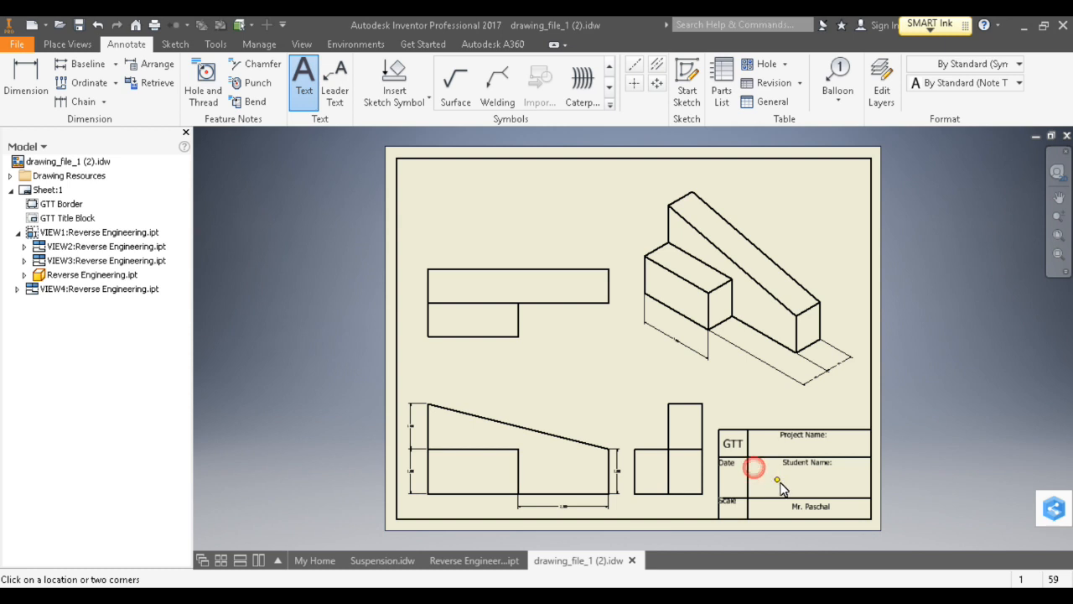
{"action": "left_click", "coordinate": [859, 494]}
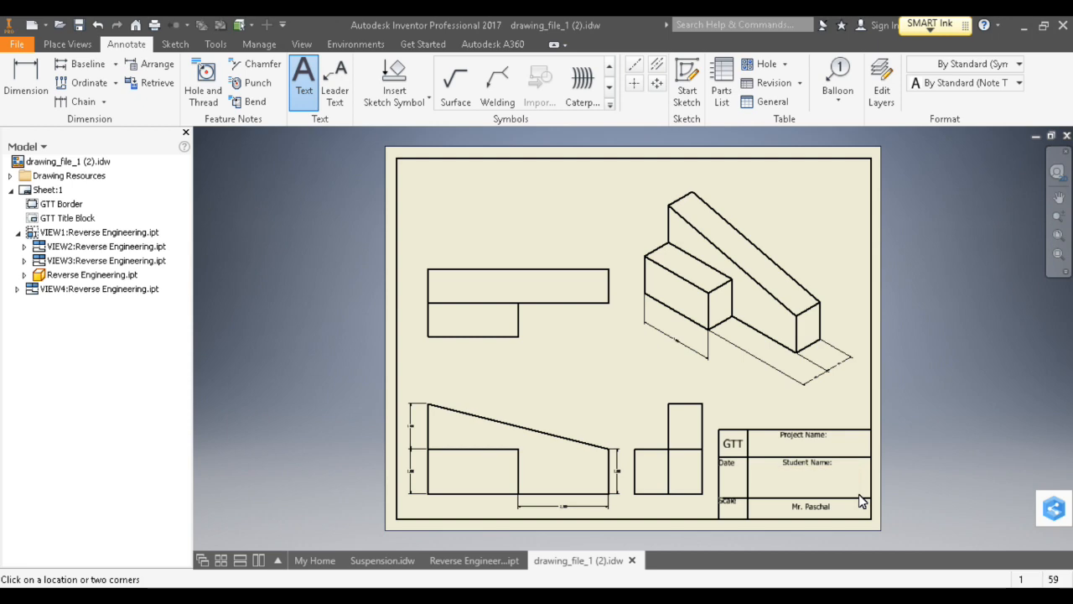
{"action": "left_click_drag", "start_coordinate": [772, 93], "coordinate": [486, 80]}
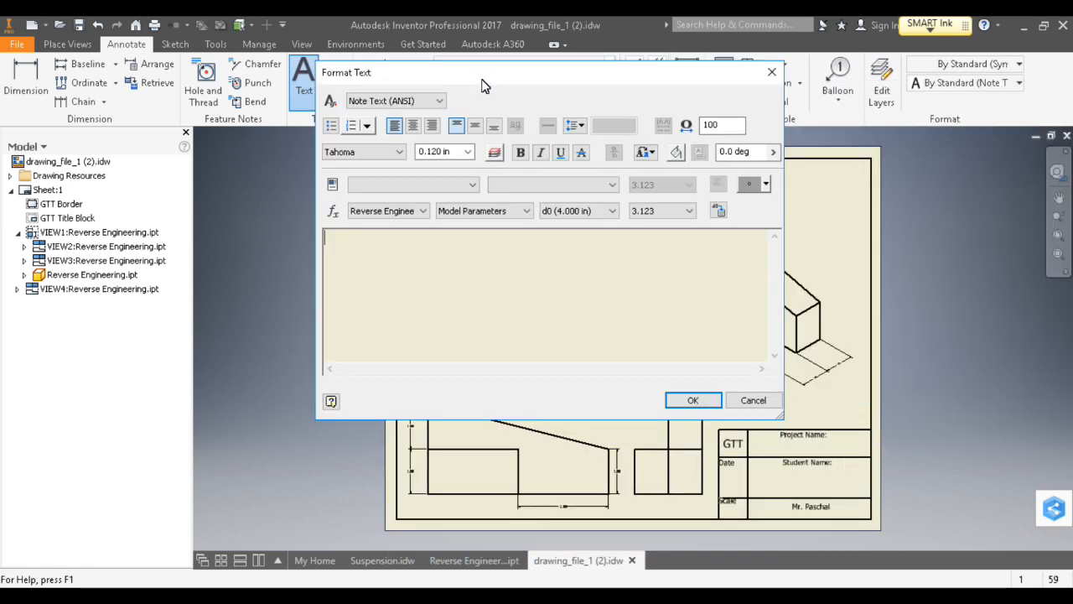
Enter "First Last" with a 0.350 in text height in the Student Name cell's text box.
{"action": "double_click", "coordinate": [446, 156]}
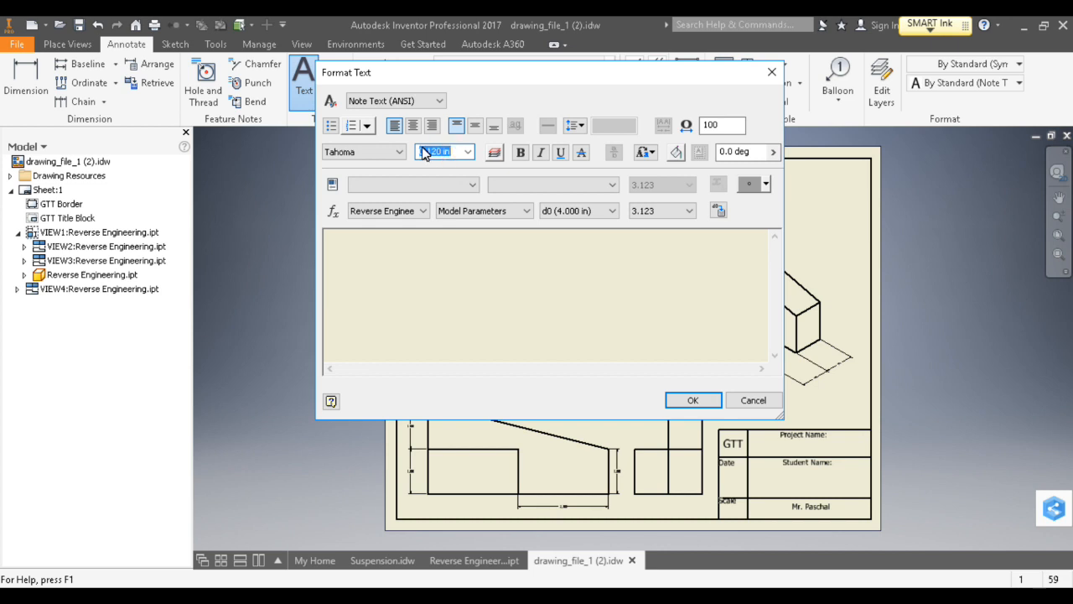
{"action": "key", "text": "BackSpace"}
{"action": "left_click", "coordinate": [450, 265]}
{"action": "type", "text": "First"}
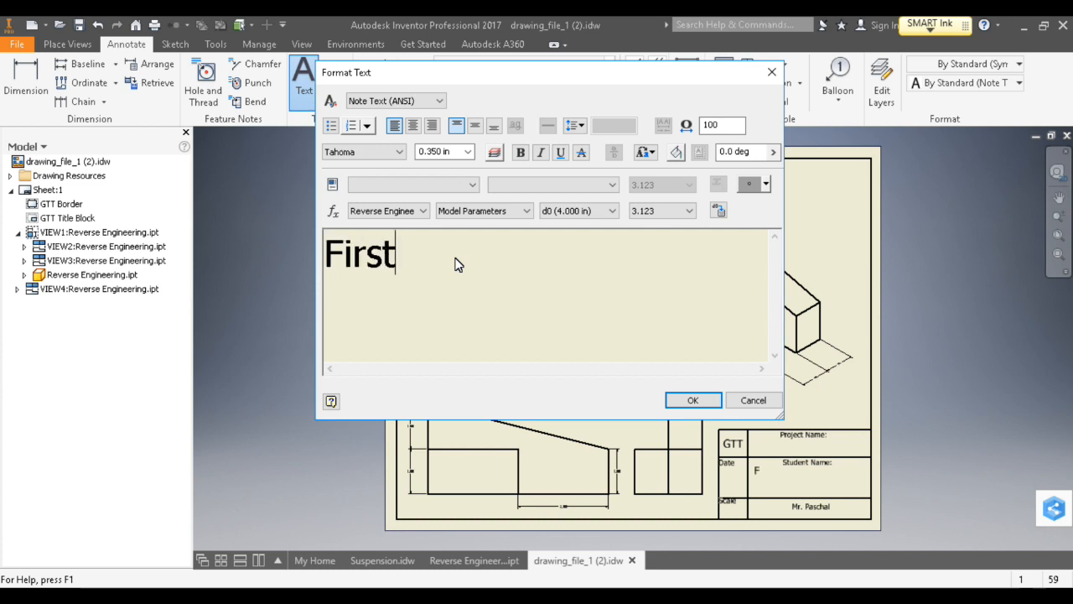
{"action": "type", "text": " Last"}
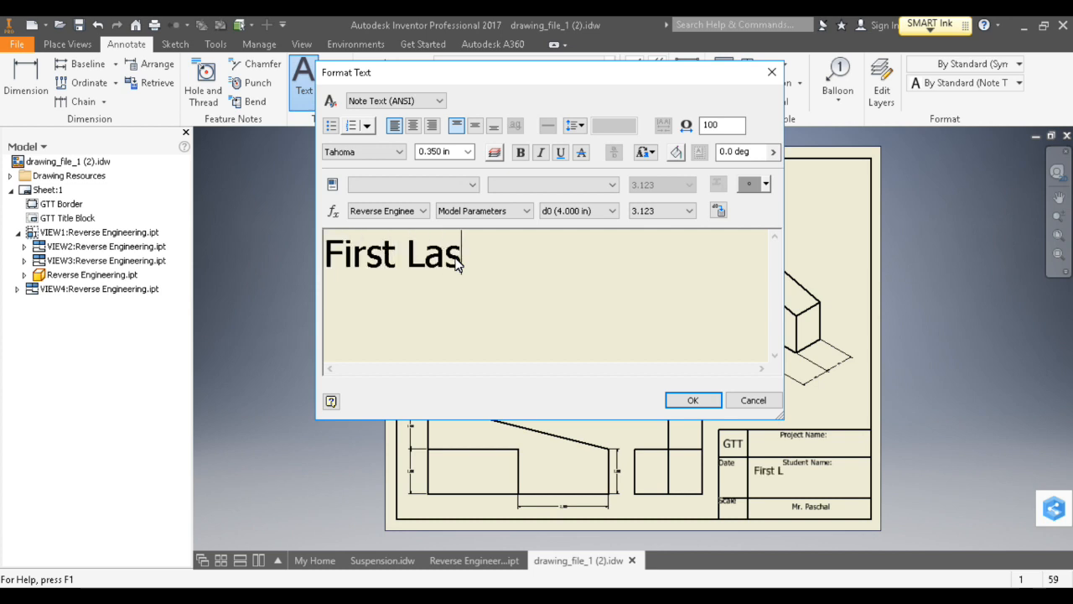
{"action": "left_click", "coordinate": [689, 402]}
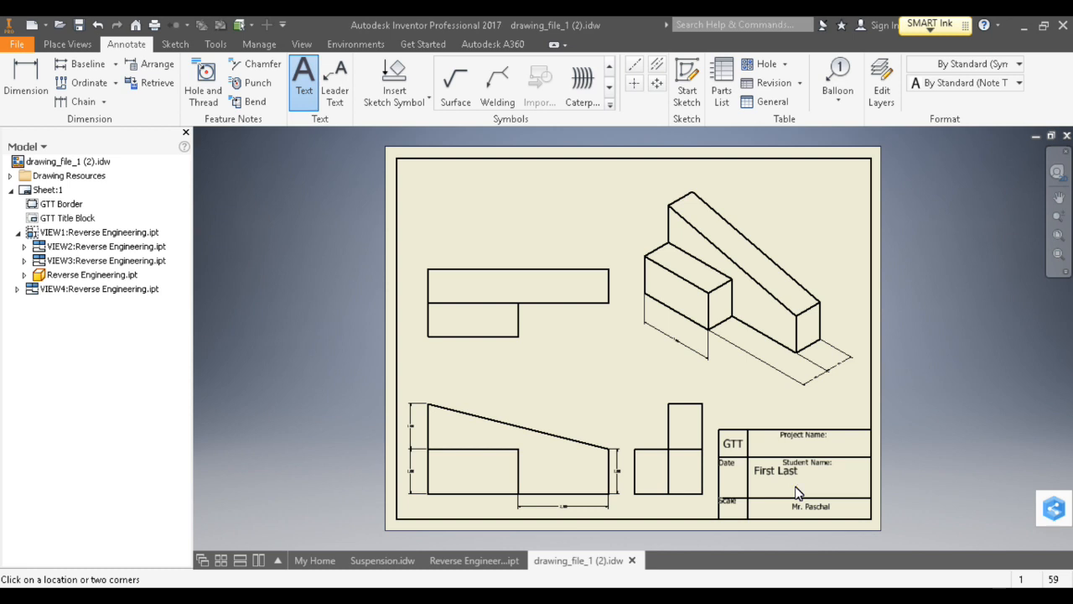
{"action": "key", "text": "Escape"}
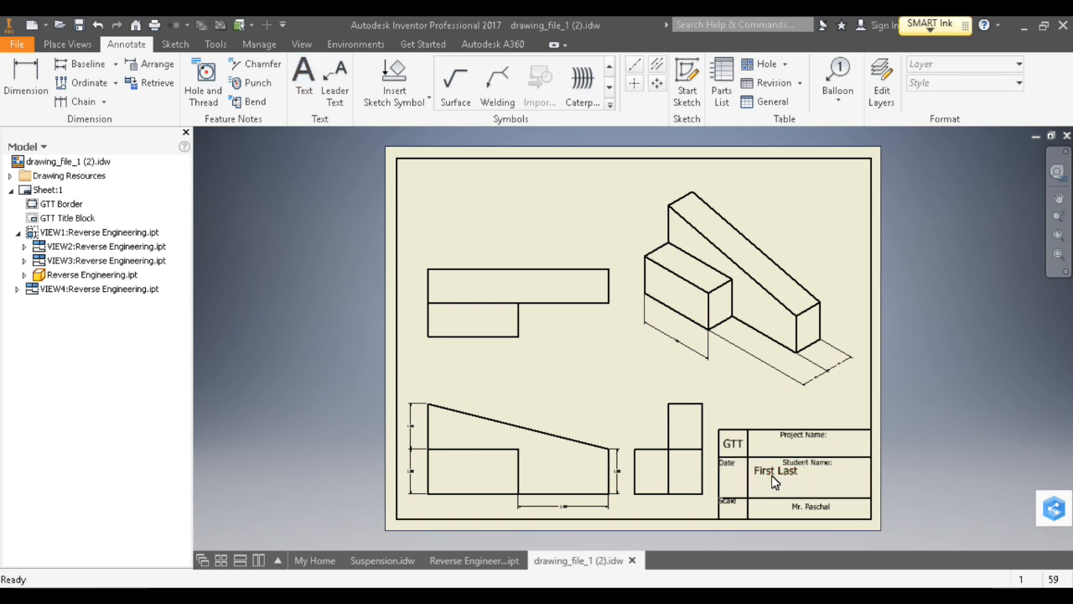
Move the "First Last" text so it sits centred beneath the Student Name label, widening its text box slightly.
{"action": "left_click_drag", "start_coordinate": [773, 473], "coordinate": [798, 491]}
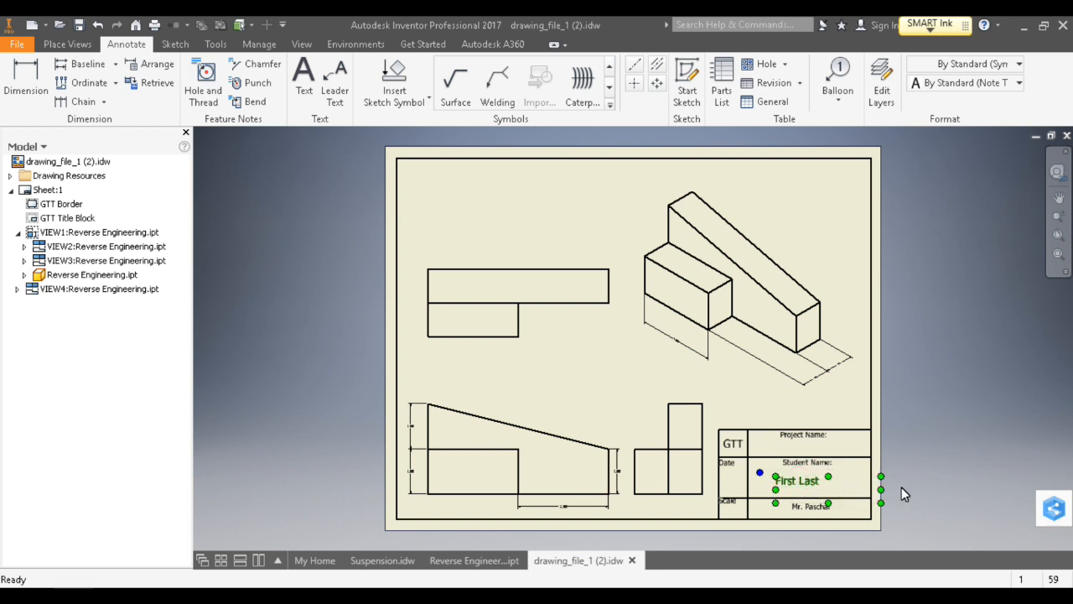
{"action": "mouse_move", "coordinate": [881, 491]}
{"action": "left_mouse_down"}
{"action": "mouse_move", "coordinate": [860, 491]}
{"action": "mouse_move", "coordinate": [888, 492]}
{"action": "left_mouse_up"}
{"action": "left_click_drag", "start_coordinate": [815, 484], "coordinate": [824, 484]}
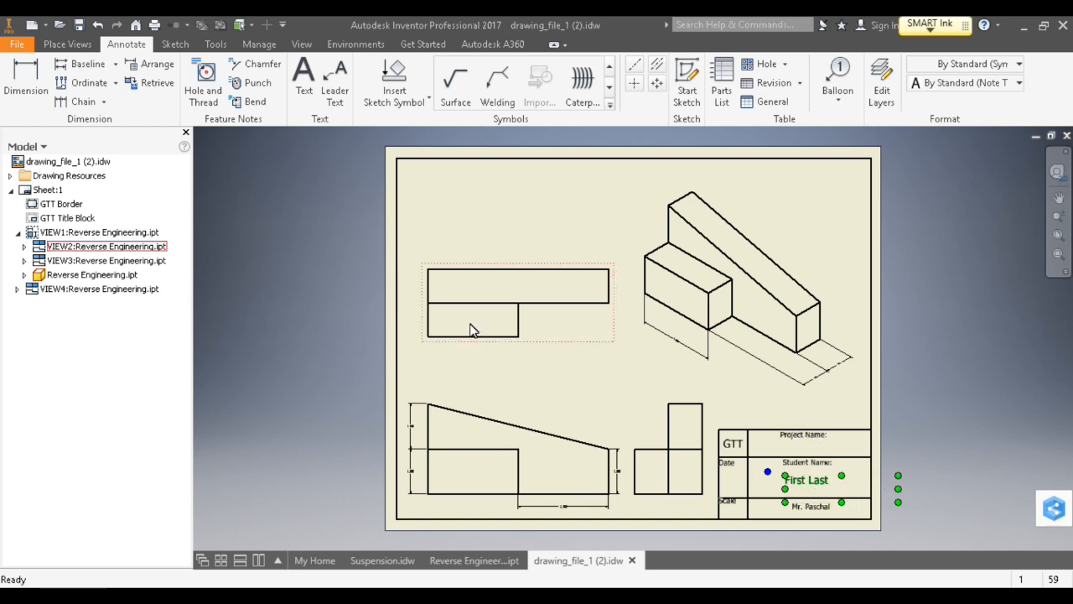
Add "Reverse Engineering" with a 0.350 in text height to the Project Name cell and position it just below the label.
{"action": "left_click", "coordinate": [303, 84]}
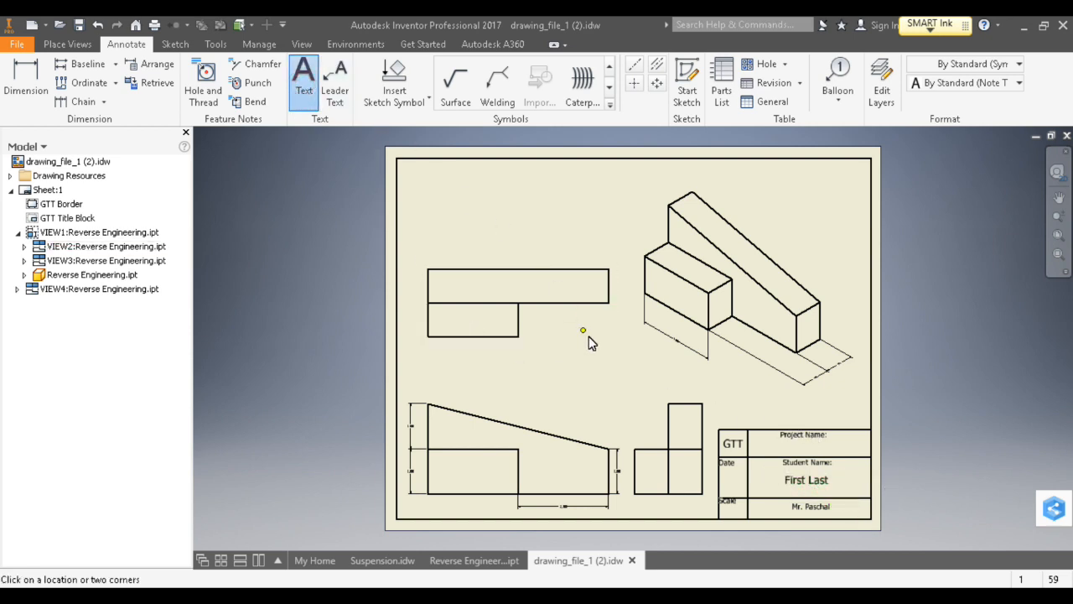
{"action": "left_click_drag", "start_coordinate": [756, 437], "coordinate": [859, 457]}
{"action": "left_click", "coordinate": [627, 310]}
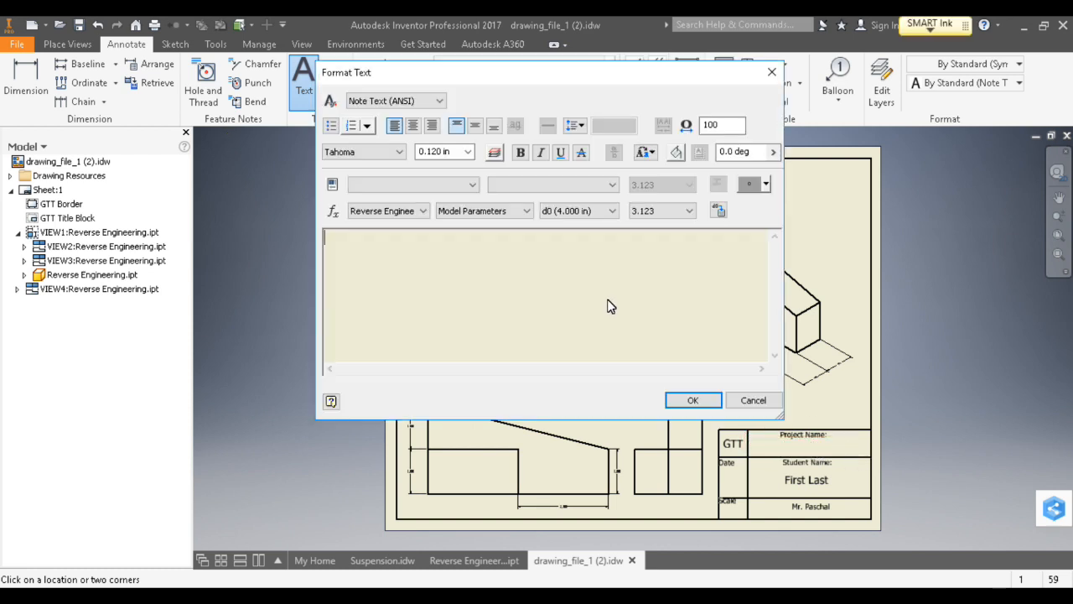
{"action": "left_click", "coordinate": [444, 152]}
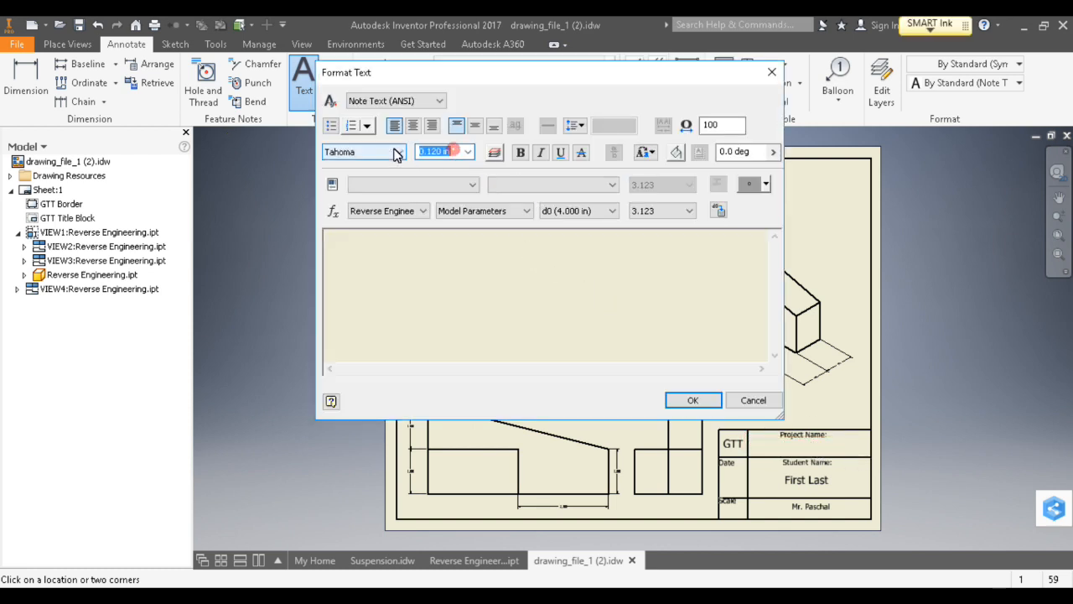
{"action": "type", "text": ".35"}
{"action": "left_click", "coordinate": [429, 249]}
{"action": "type", "text": "Re"}
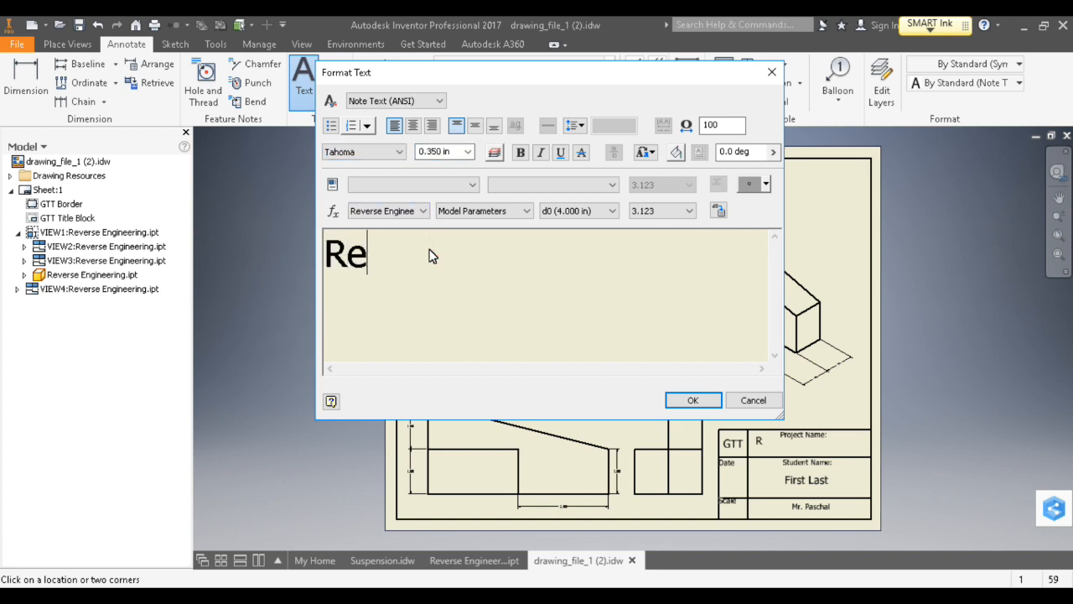
{"action": "type", "text": "verse Engineerin"}
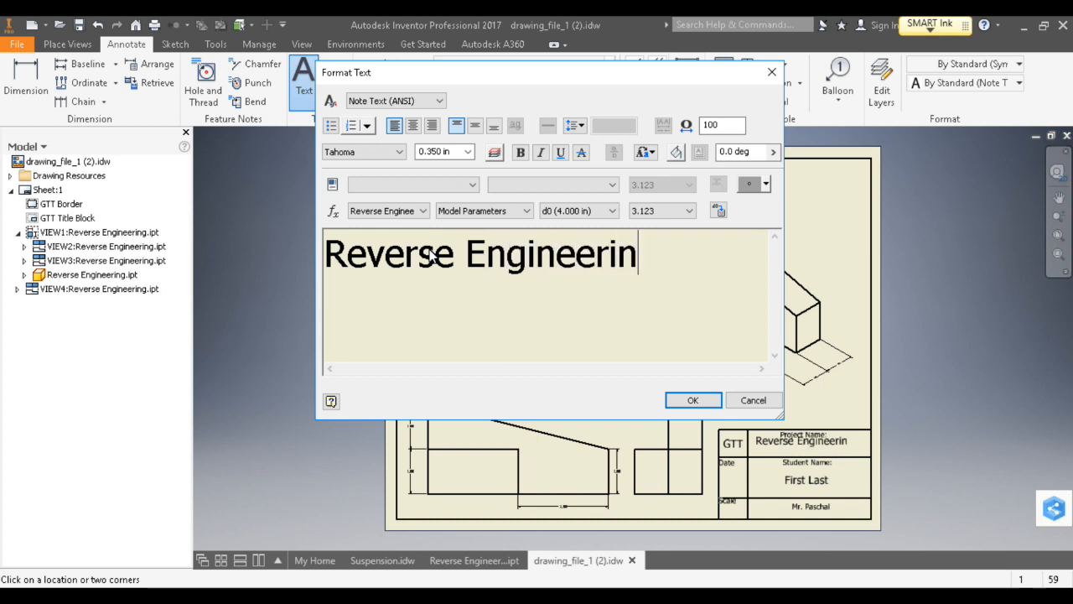
{"action": "type", "text": "g"}
{"action": "left_click", "coordinate": [687, 401]}
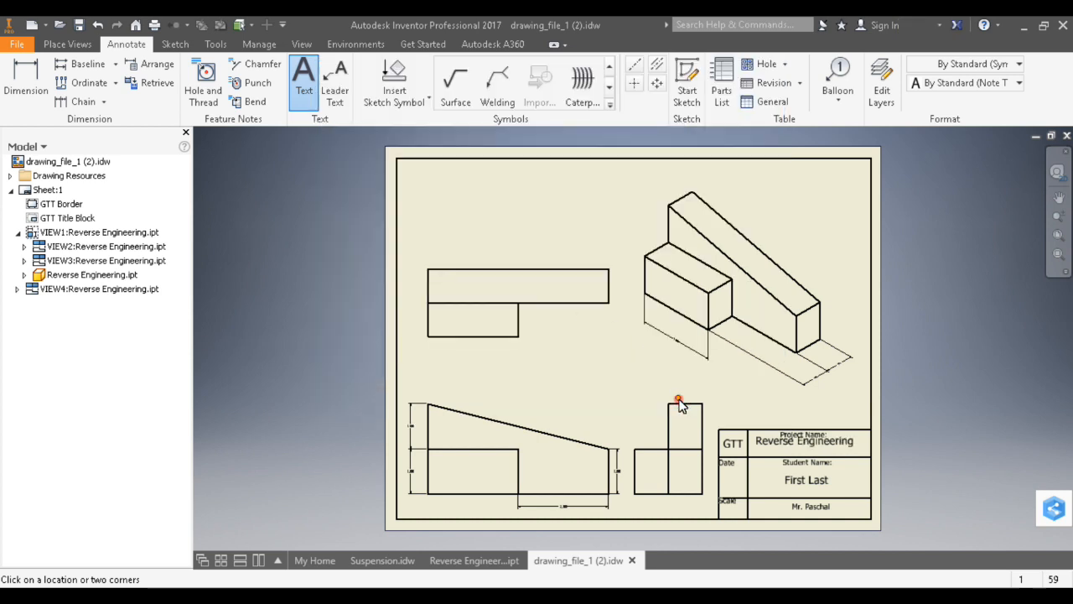
{"action": "key", "text": "Escape"}
{"action": "left_click_drag", "start_coordinate": [832, 444], "coordinate": [843, 459]}
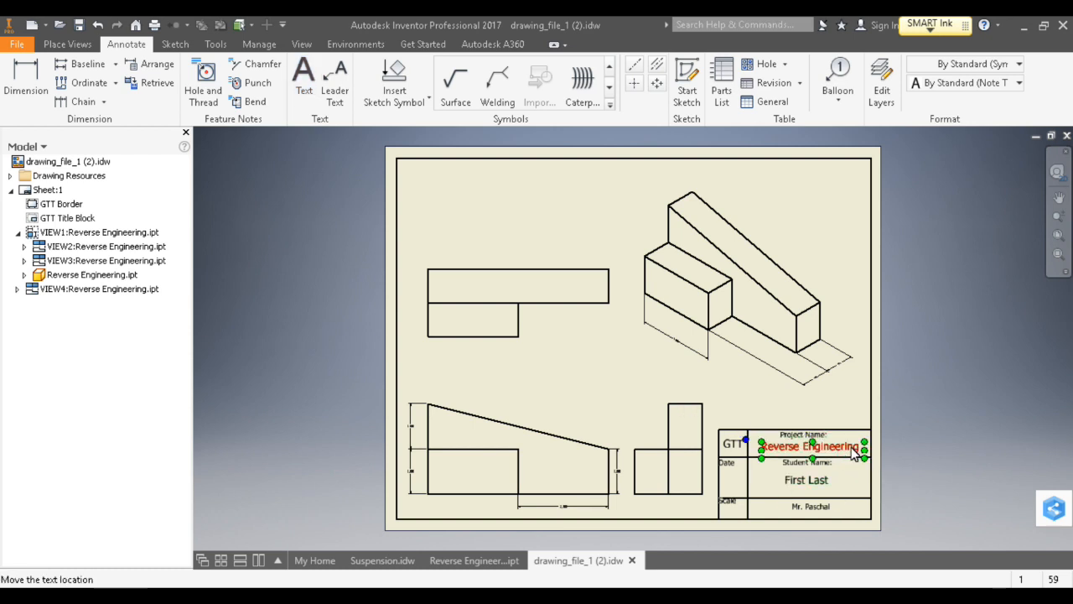
Add the date 11/11 with a 0.350 in text height to the Date cell and shift it to fit inside the cell.
{"action": "left_click", "coordinate": [304, 80]}
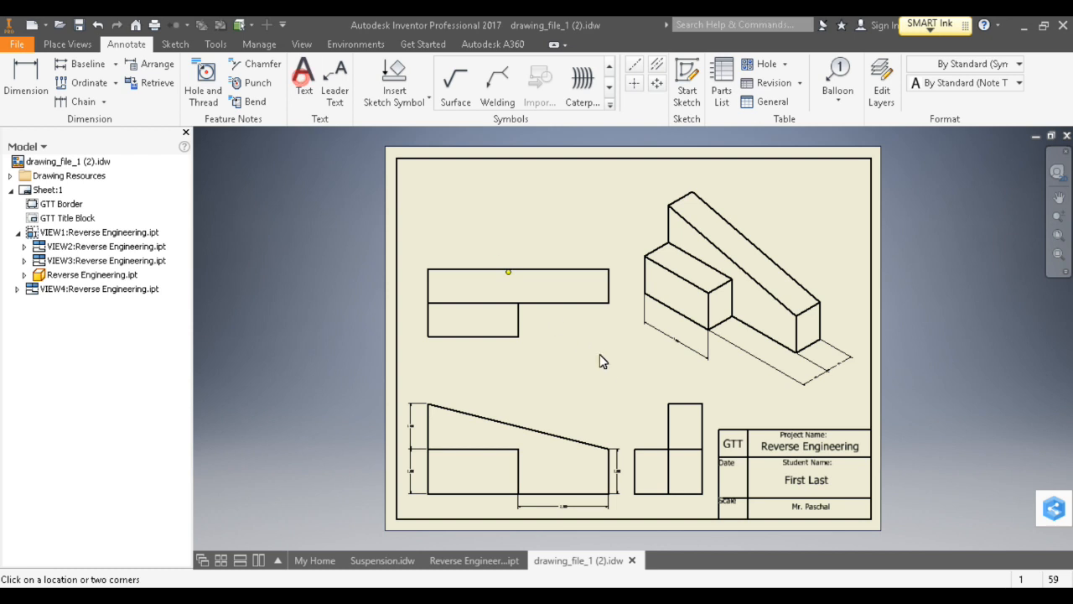
{"action": "left_click", "coordinate": [722, 472]}
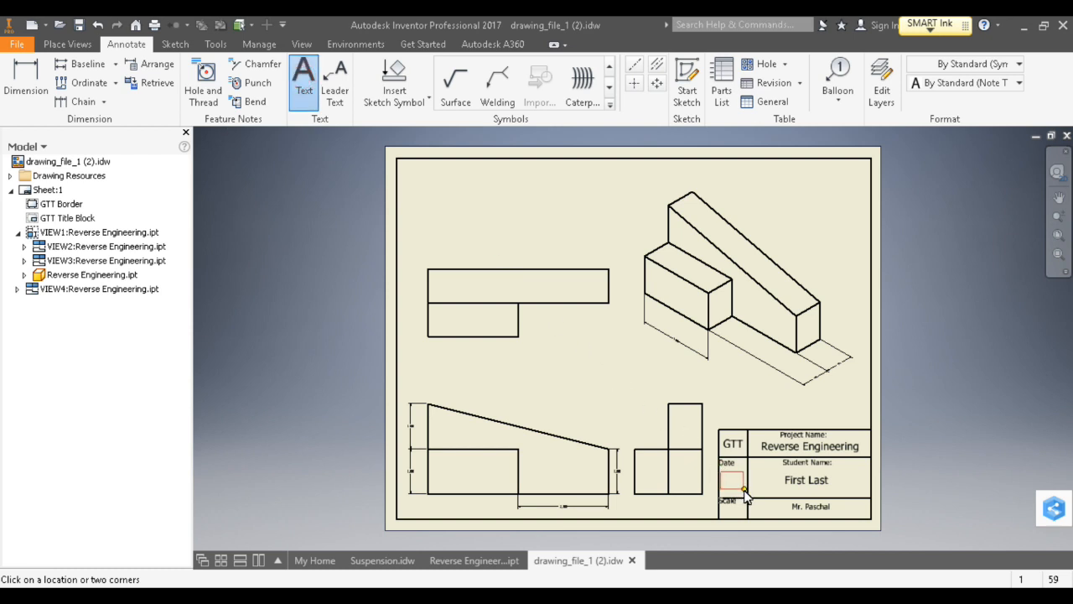
{"action": "left_click", "coordinate": [745, 497]}
{"action": "left_click_drag", "start_coordinate": [451, 156], "coordinate": [408, 155]}
{"action": "type", "text": ".35"}
{"action": "left_click", "coordinate": [425, 255]}
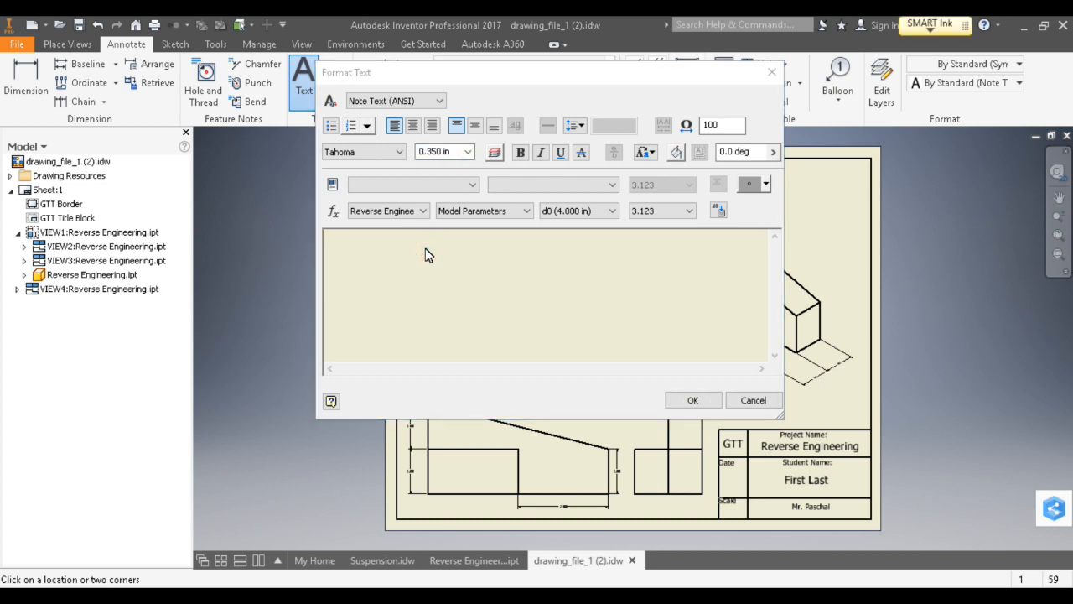
{"action": "left_click", "coordinate": [425, 254]}
{"action": "type", "text": "11/"}
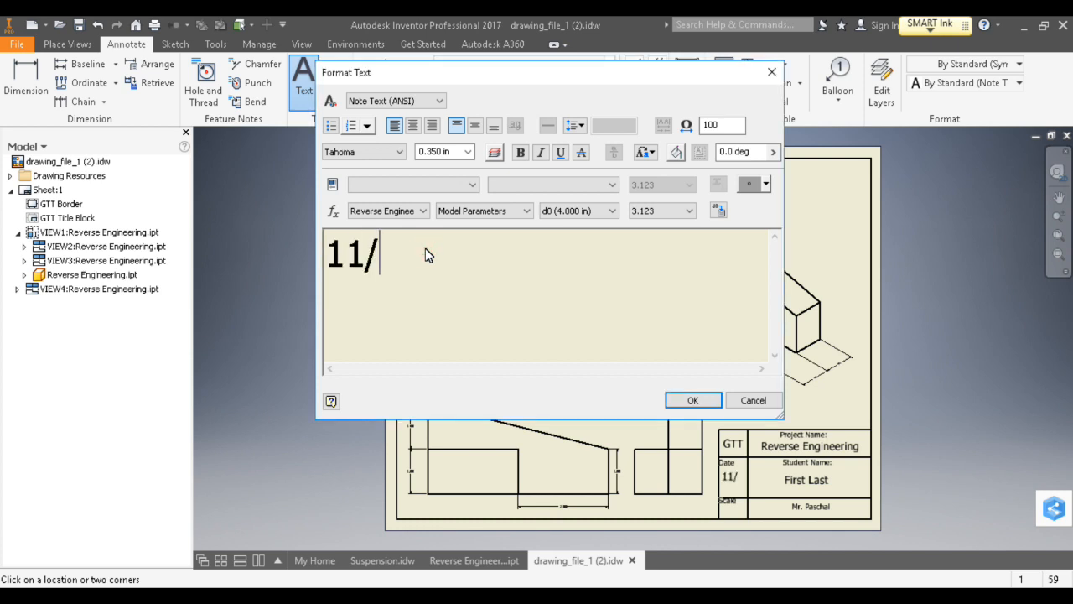
{"action": "key", "text": "Return"}
{"action": "type", "text": "11"}
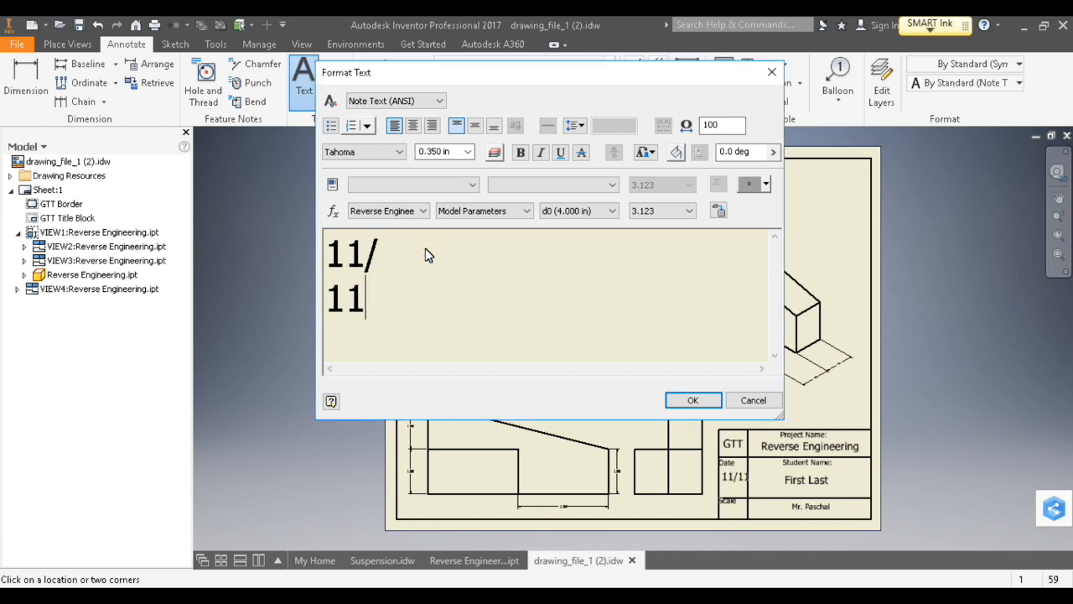
{"action": "left_click", "coordinate": [692, 400]}
{"action": "key", "text": "Escape"}
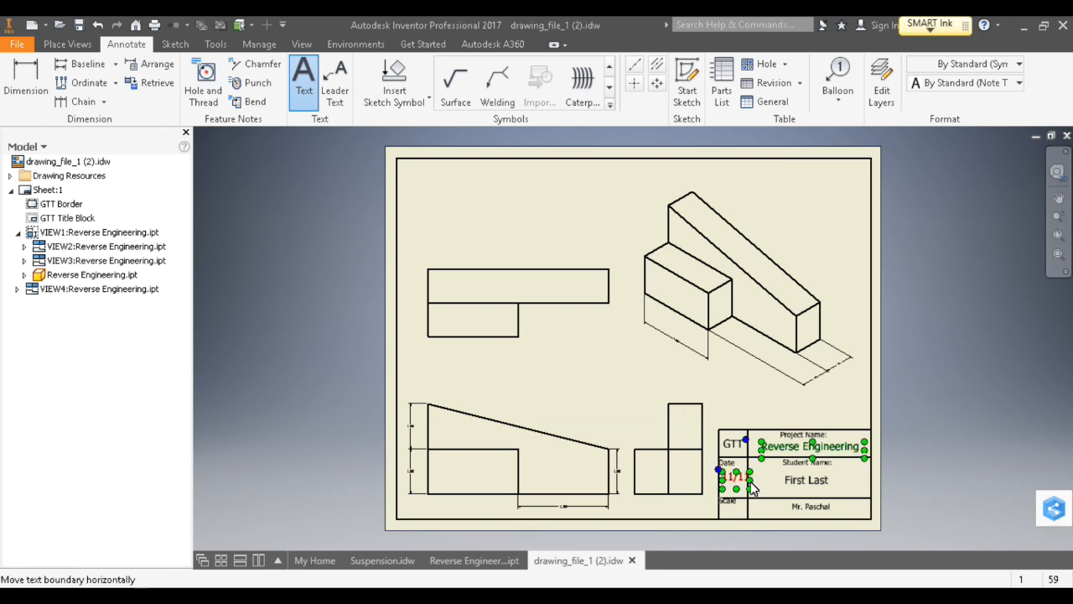
{"action": "left_click_drag", "start_coordinate": [737, 480], "coordinate": [732, 482]}
Add "2:1" with a 0.350 in text height to the Scale cell of the title block.
{"action": "left_click", "coordinate": [303, 73]}
{"action": "left_click_drag", "start_coordinate": [723, 507], "coordinate": [742, 514]}
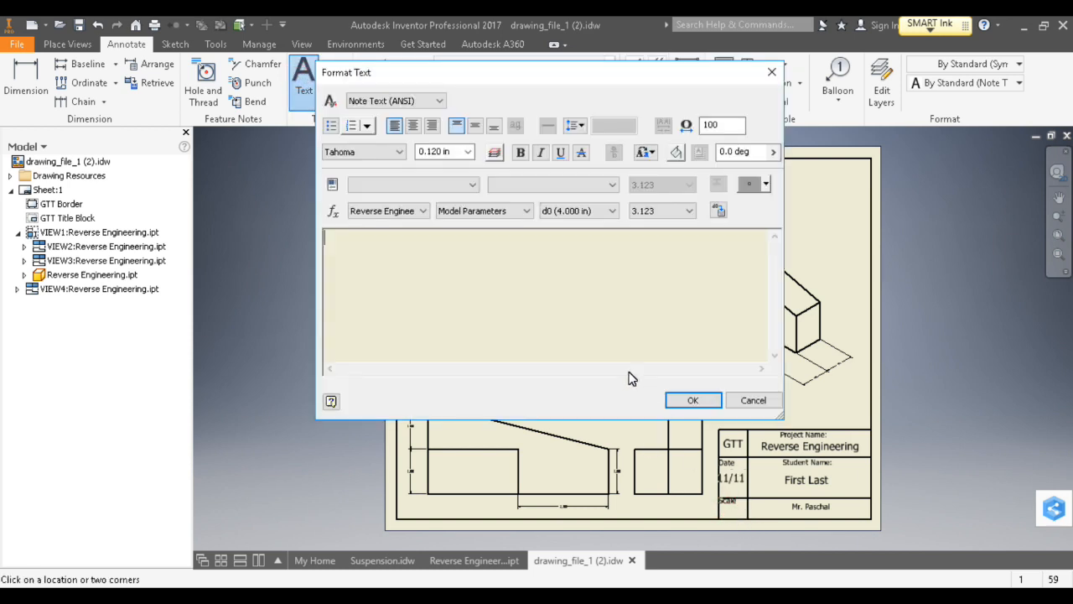
{"action": "left_click_drag", "start_coordinate": [463, 158], "coordinate": [410, 145]}
{"action": "type", "text": ".35"}
{"action": "left_click", "coordinate": [472, 259]}
{"action": "type", "text": "2:1"}
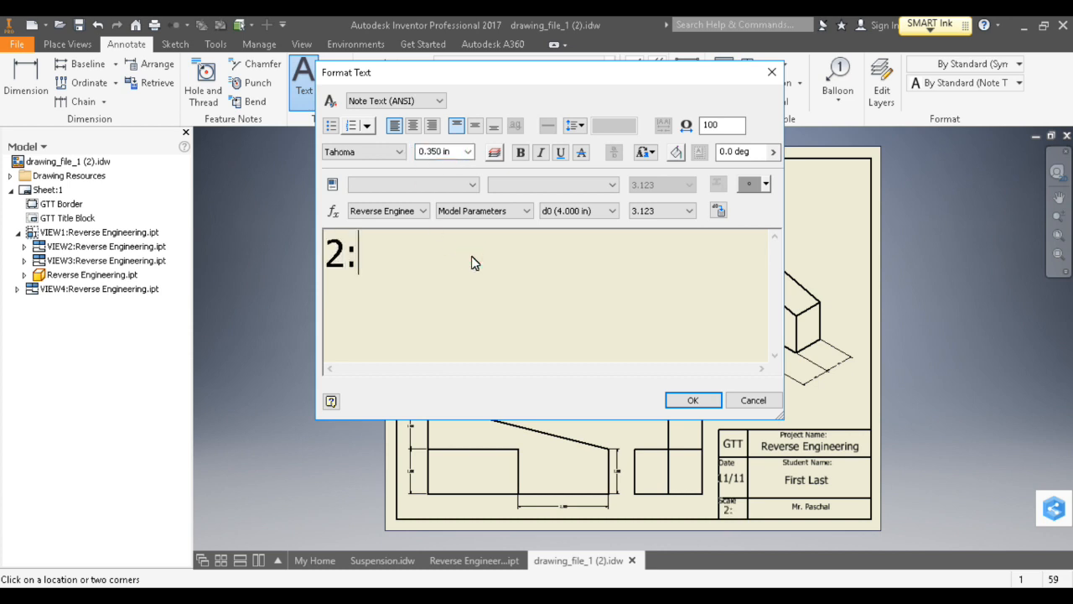
{"action": "left_click", "coordinate": [691, 402]}
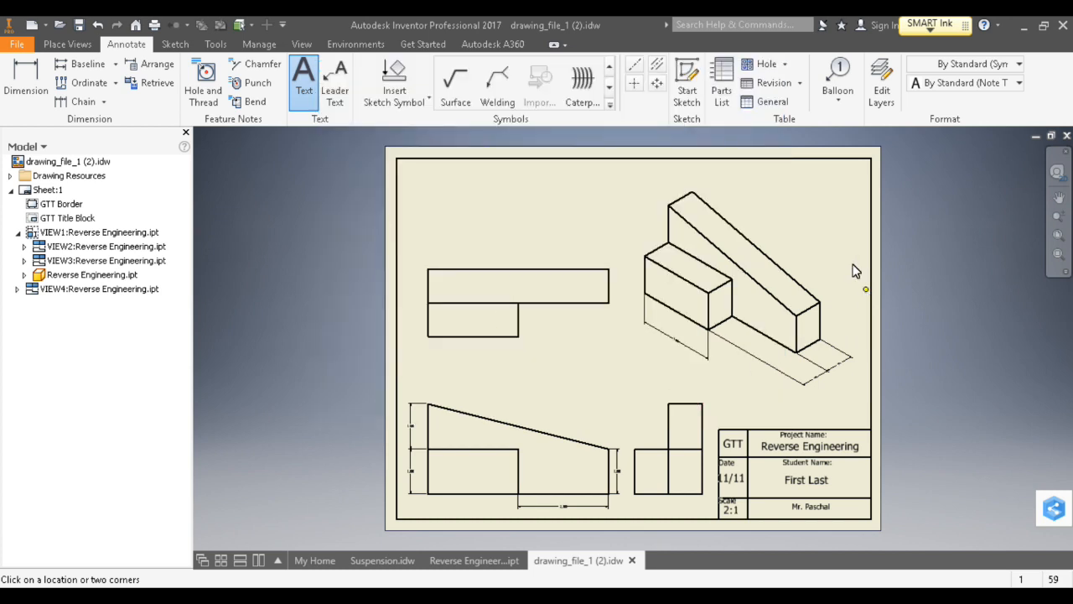
{"action": "key", "text": "Escape"}
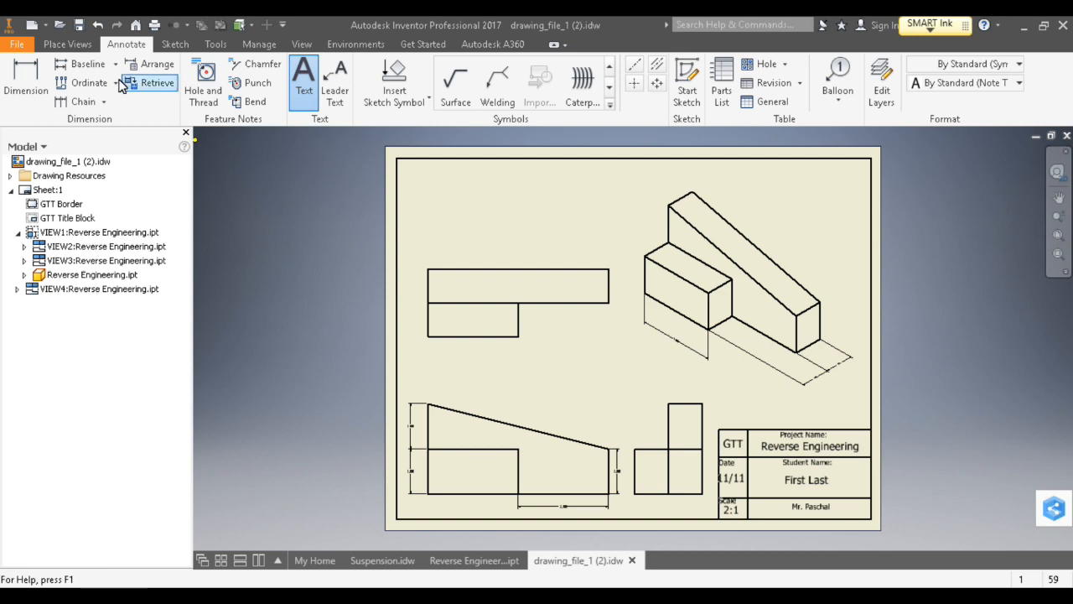
Start saving a copy of the drawing, choosing the teacher's Inventor folder in OneDrive for Business under Plainfield Middle School, GTT, Design and Modeling.
{"action": "left_click", "coordinate": [21, 44]}
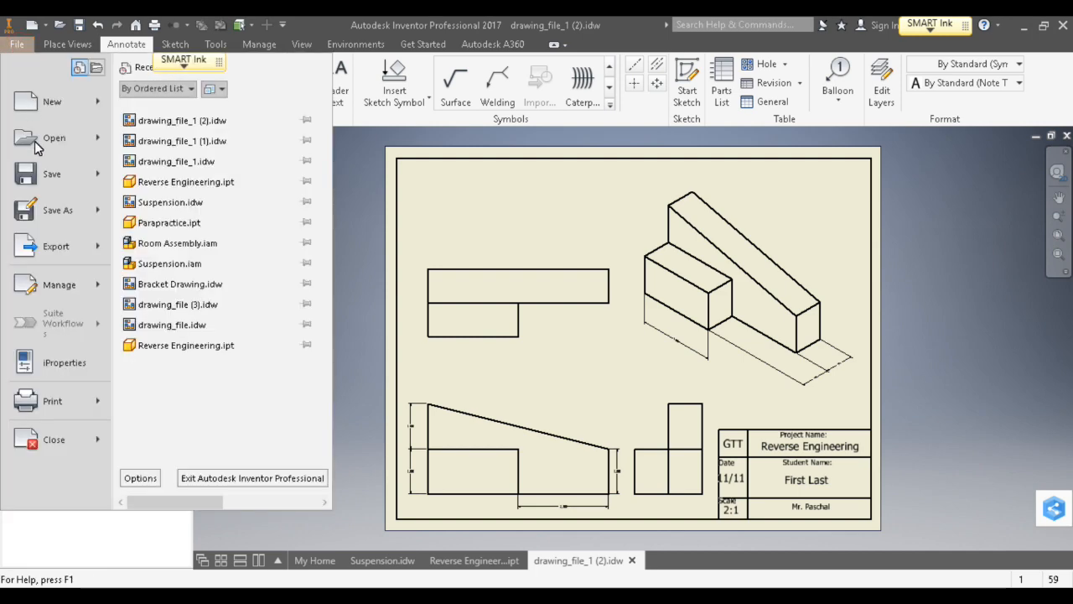
{"action": "left_click", "coordinate": [32, 205]}
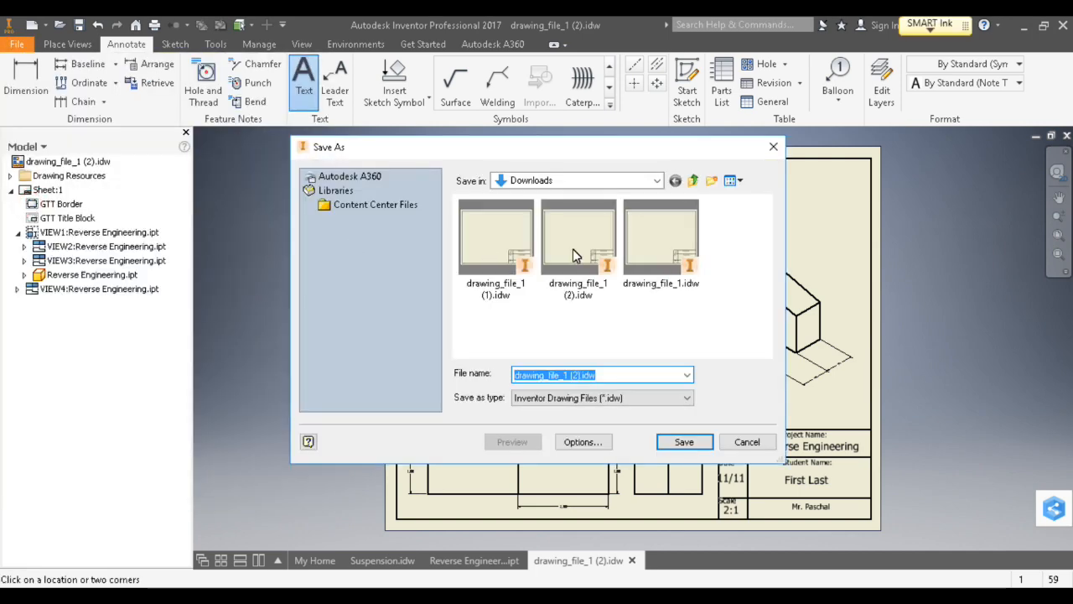
{"action": "left_click", "coordinate": [652, 178]}
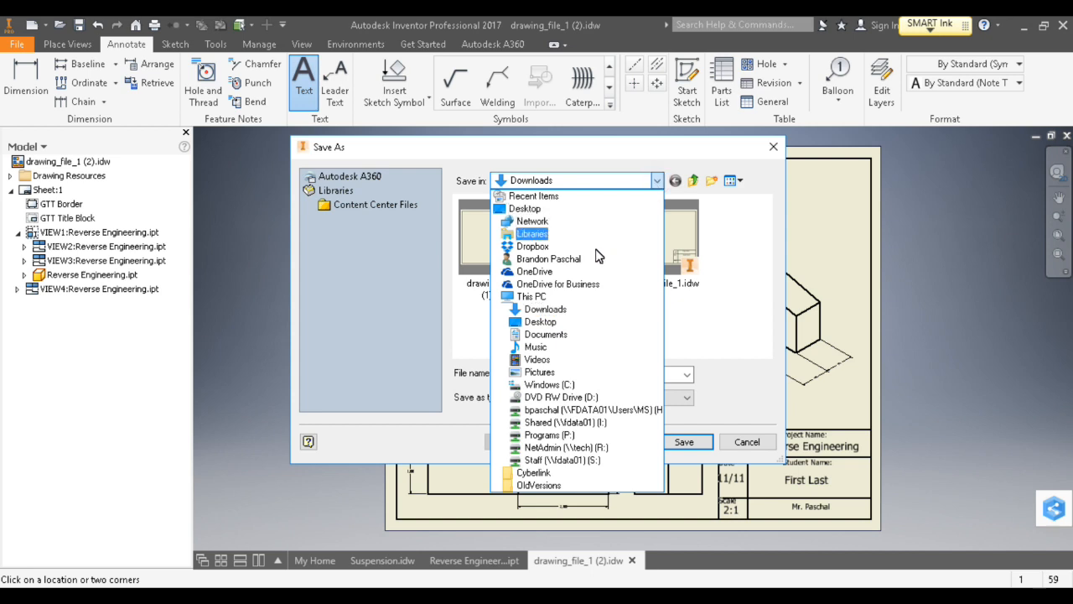
{"action": "left_click", "coordinate": [573, 285]}
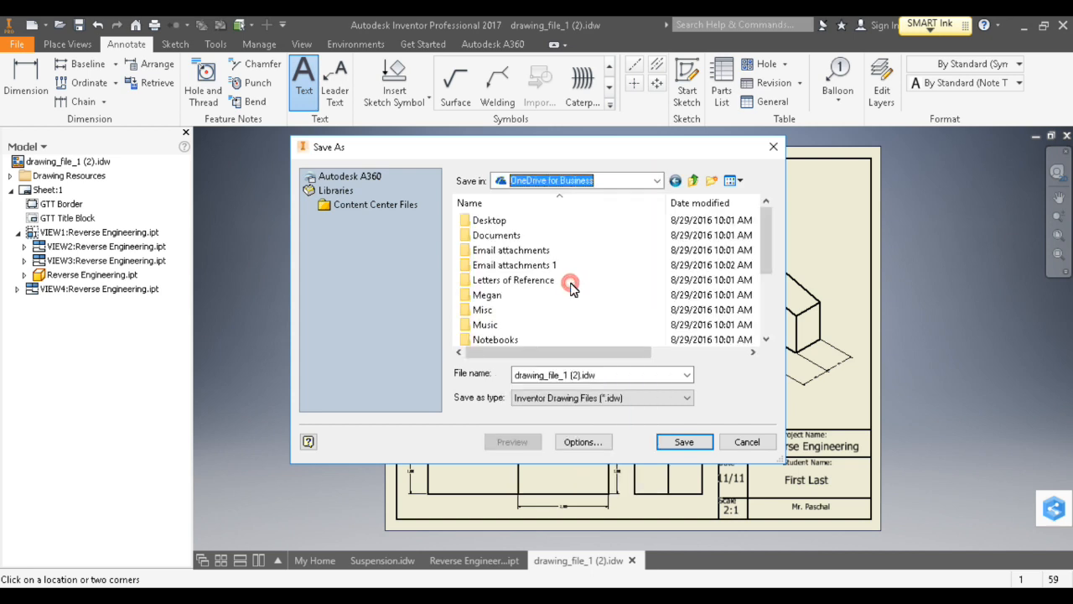
{"action": "scroll", "coordinate": [536, 298], "scroll_direction": "down", "scroll_amount": 2}
{"action": "left_click", "coordinate": [511, 312]}
{"action": "double_click", "coordinate": [511, 312]}
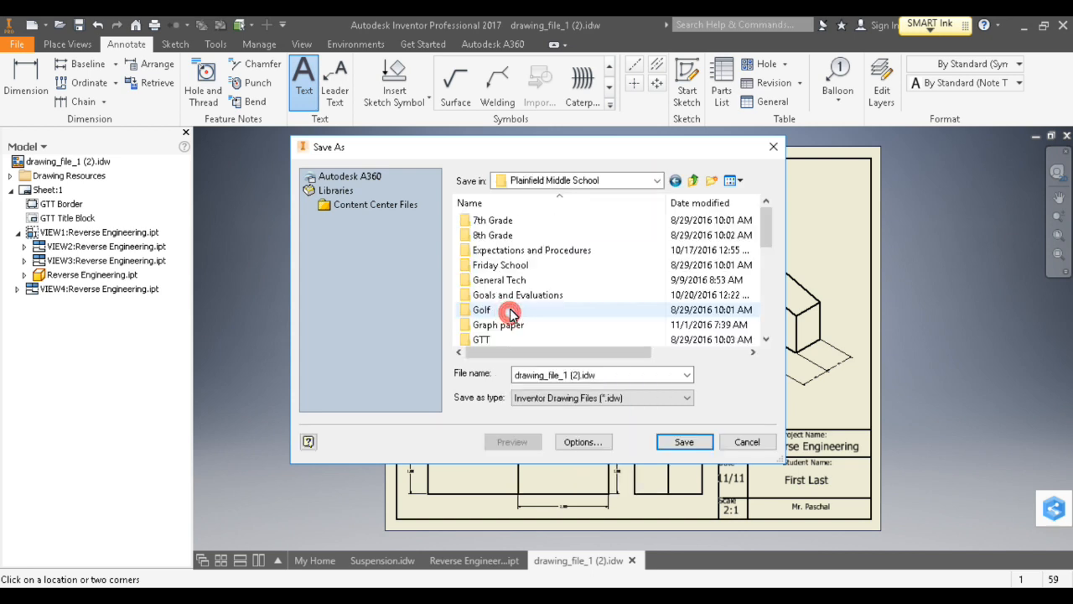
{"action": "scroll", "coordinate": [492, 312], "scroll_direction": "down", "scroll_amount": 1}
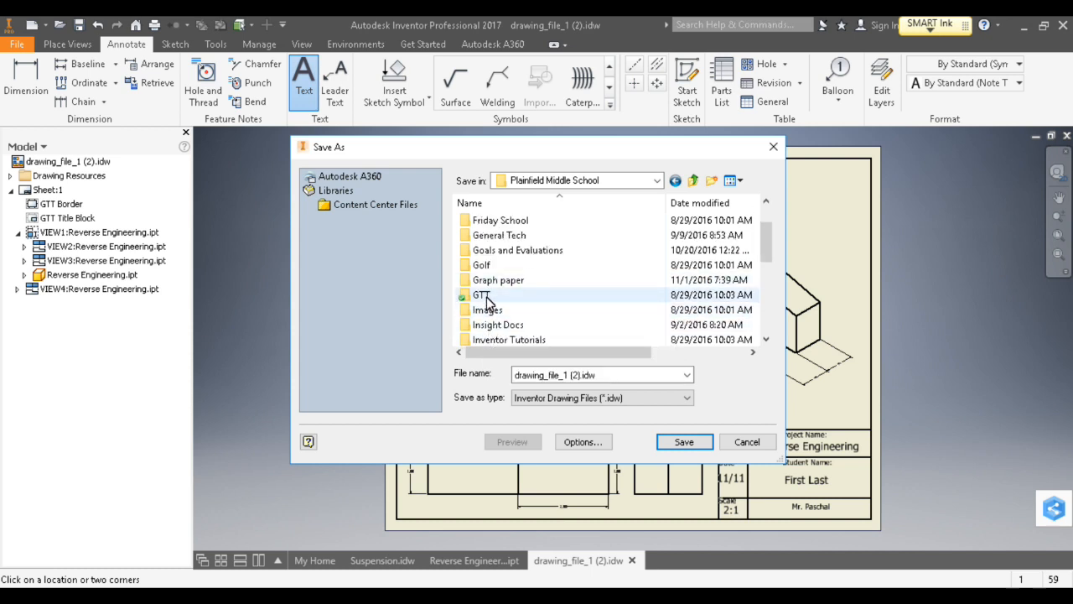
{"action": "double_click", "coordinate": [484, 294]}
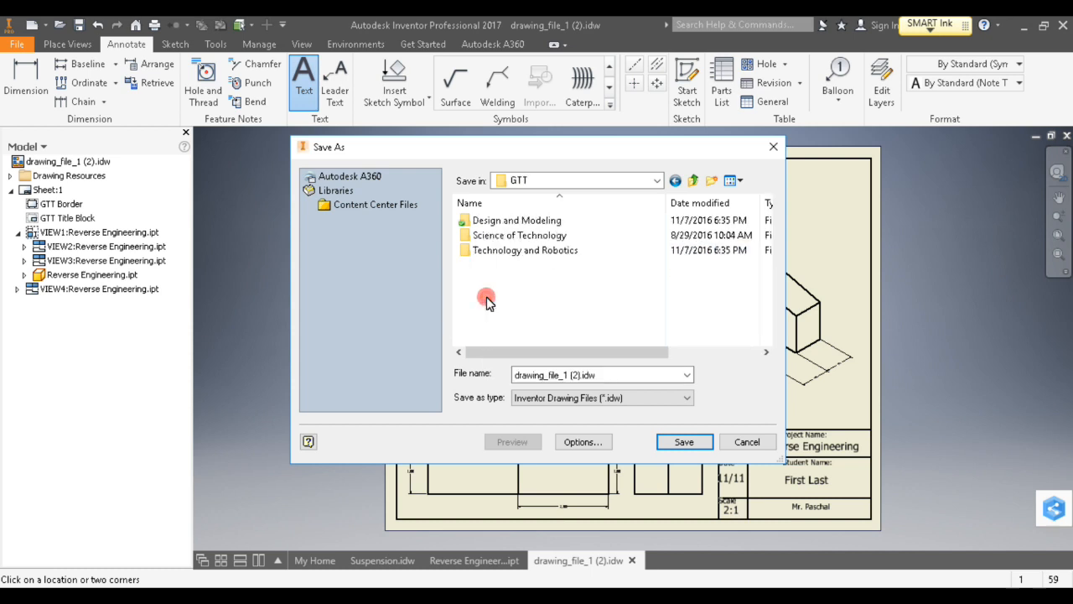
{"action": "double_click", "coordinate": [505, 222]}
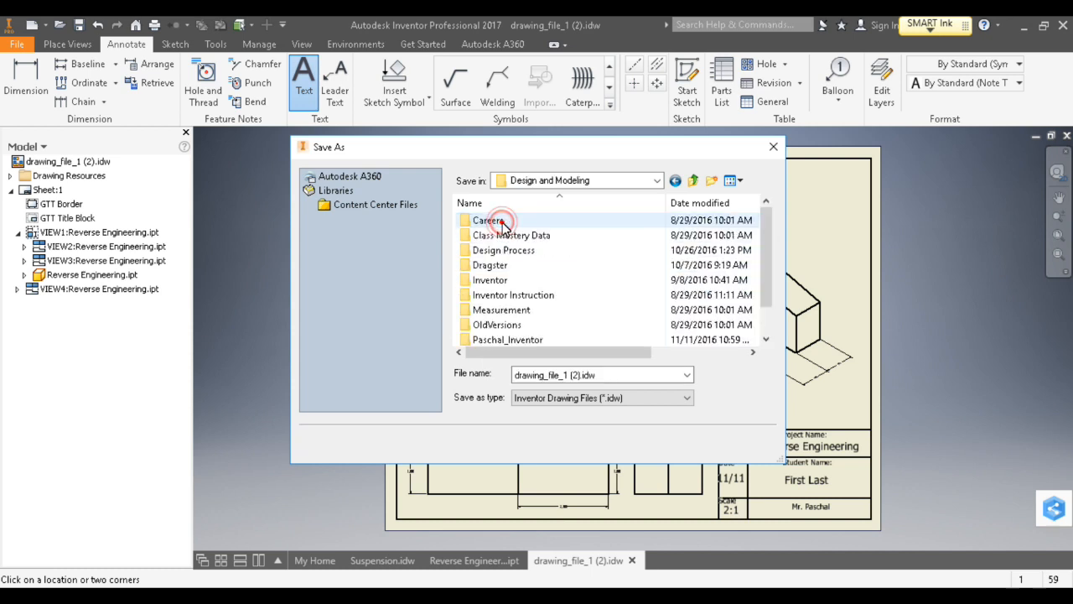
{"action": "double_click", "coordinate": [508, 340]}
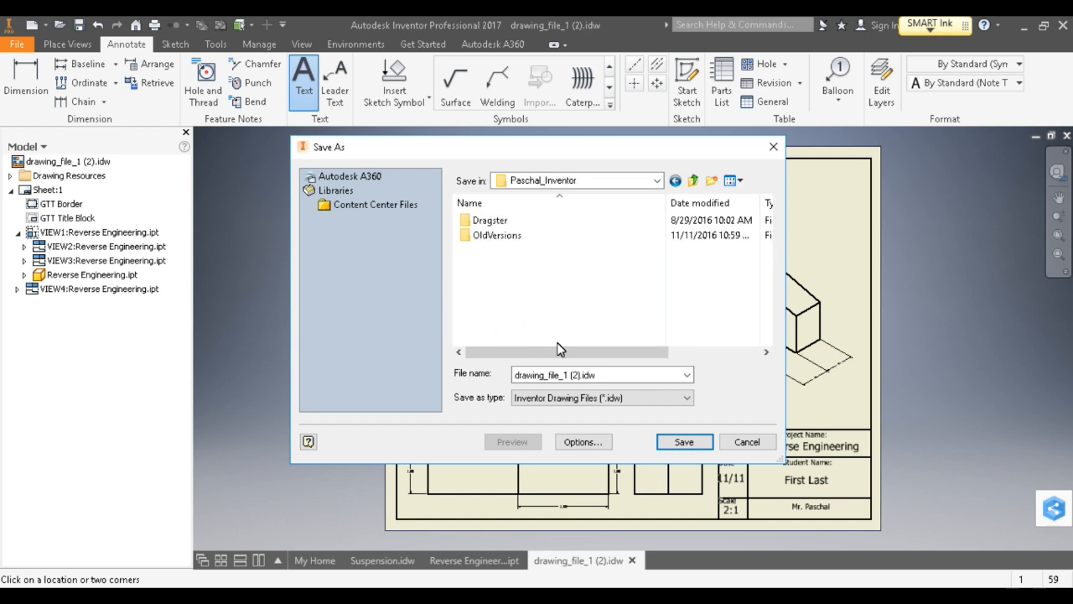
Name the drawing file "Reverse Engineering Drawing" and save it as an Inventor drawing.
{"action": "triple_click", "coordinate": [600, 375]}
{"action": "type", "text": "Reverse E"}
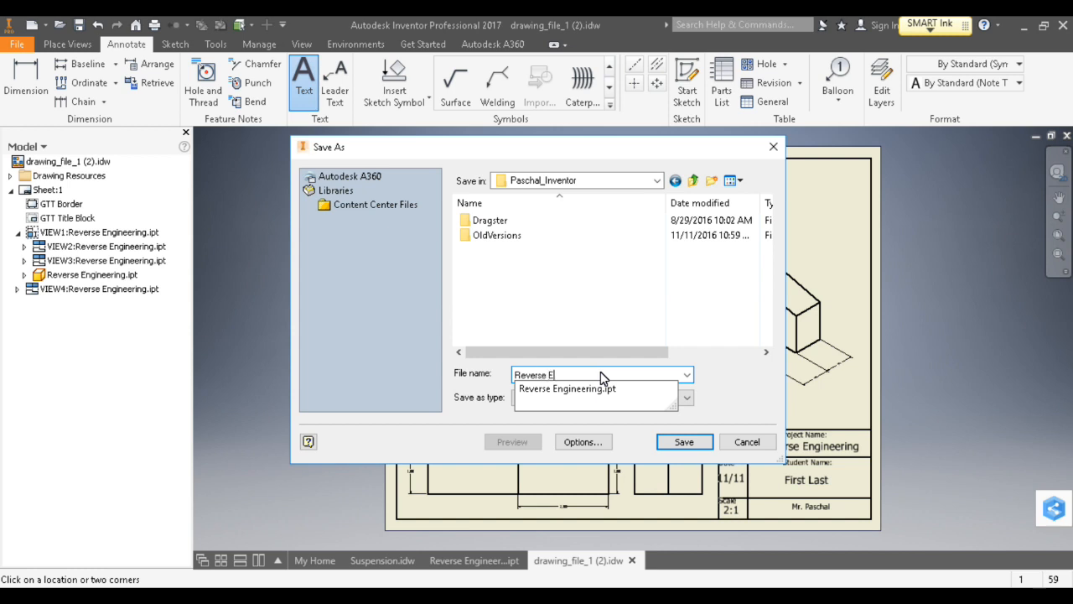
{"action": "type", "text": "ngineering Drawing"}
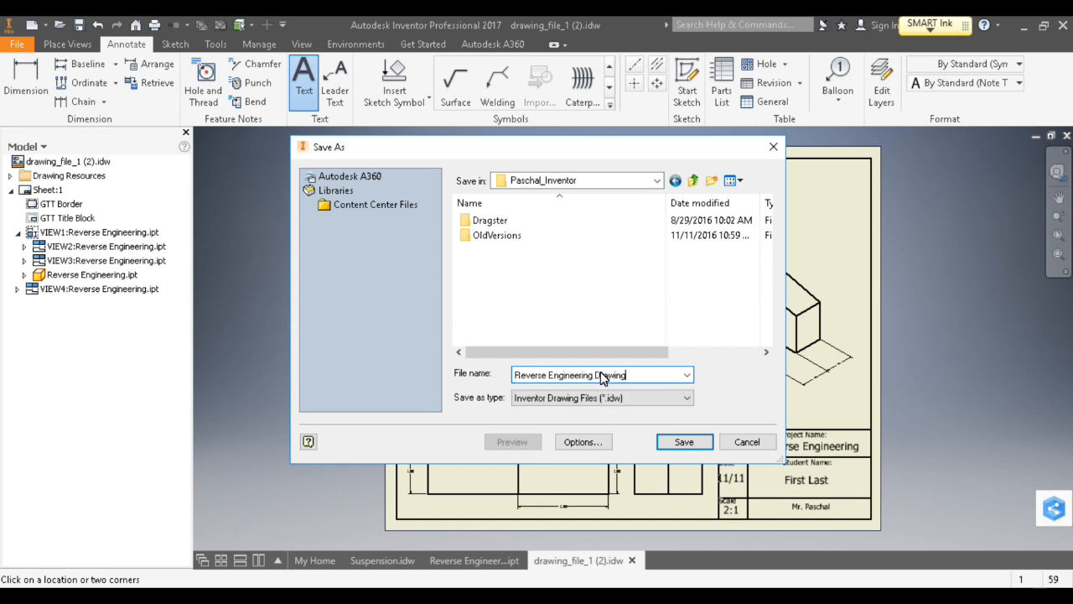
{"action": "left_click", "coordinate": [703, 444]}
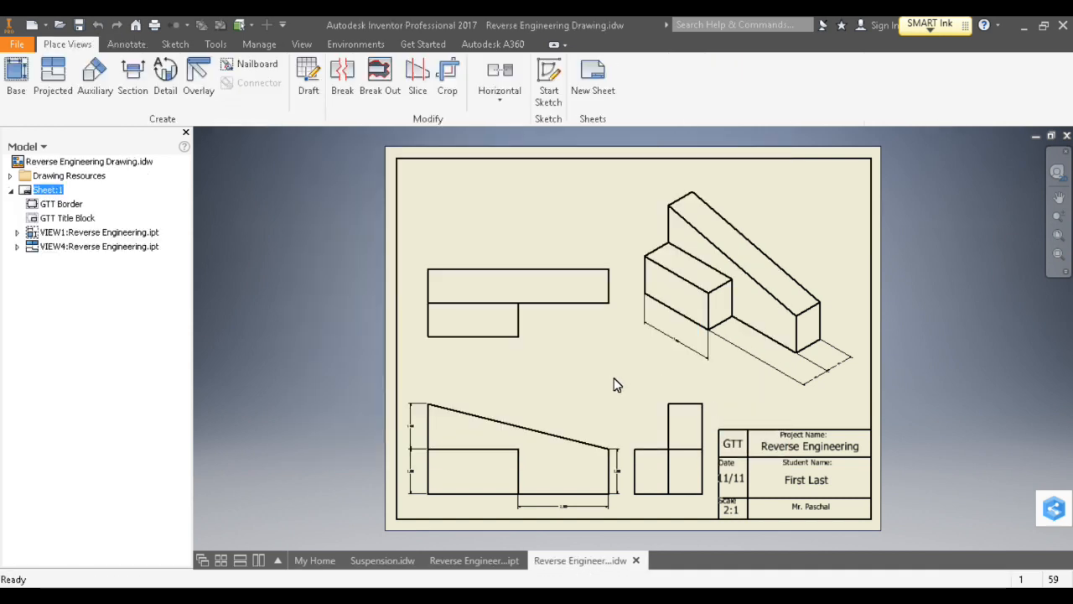
Print one copy of the current sheet with the scale set to Best fit.
{"action": "left_click", "coordinate": [18, 45]}
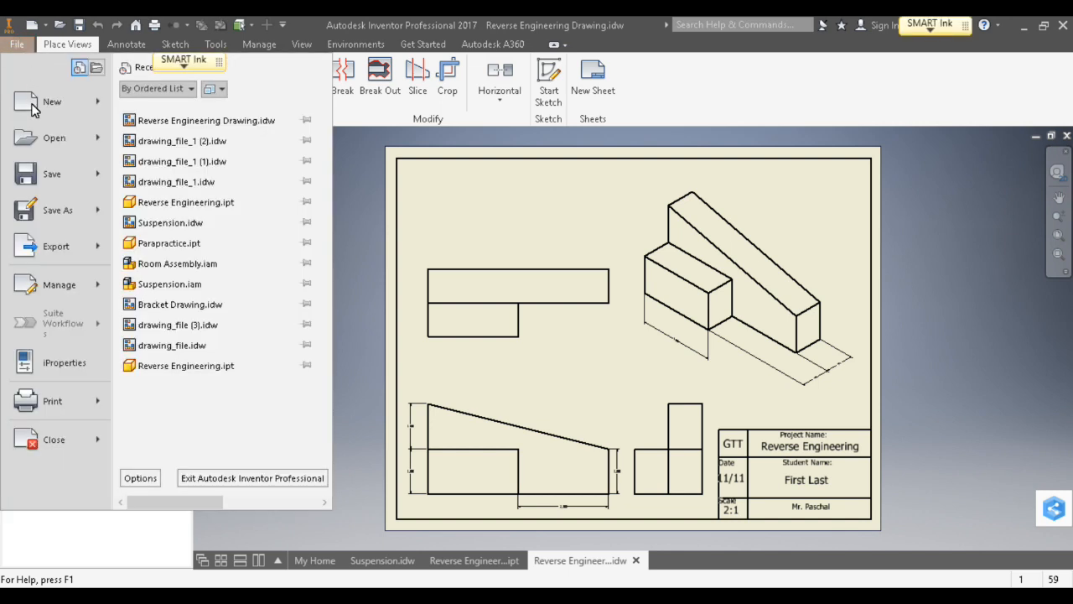
{"action": "left_click", "coordinate": [29, 401]}
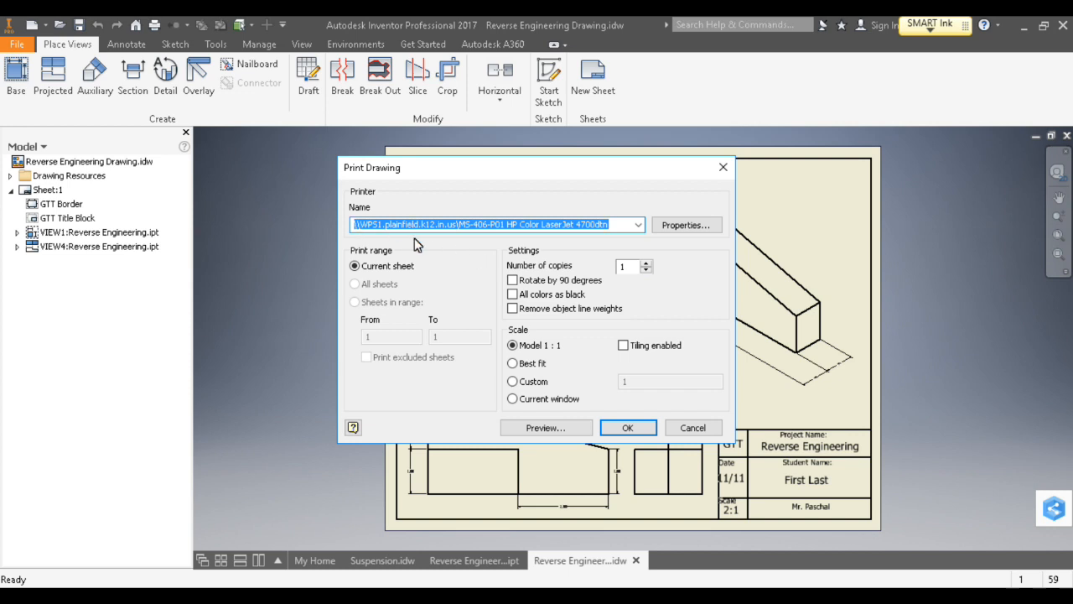
{"action": "left_click", "coordinate": [513, 365]}
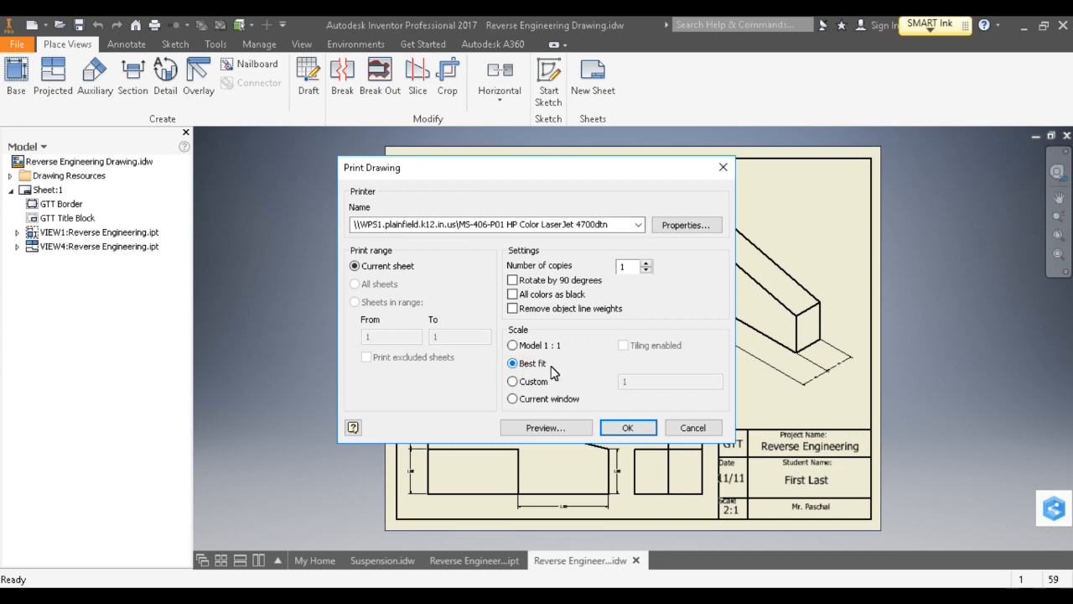
{"action": "left_click", "coordinate": [627, 428]}
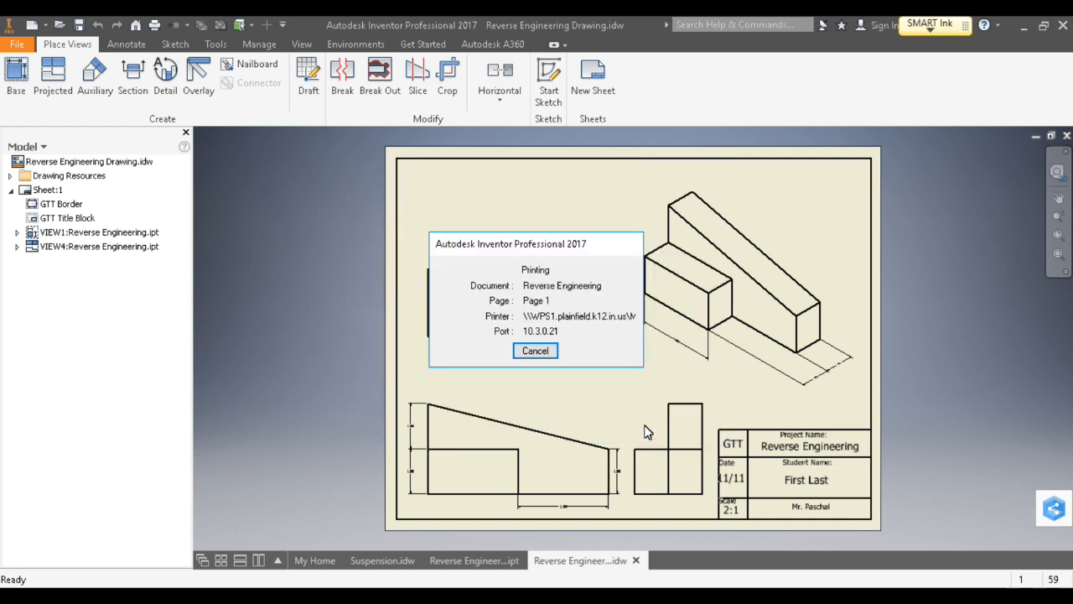